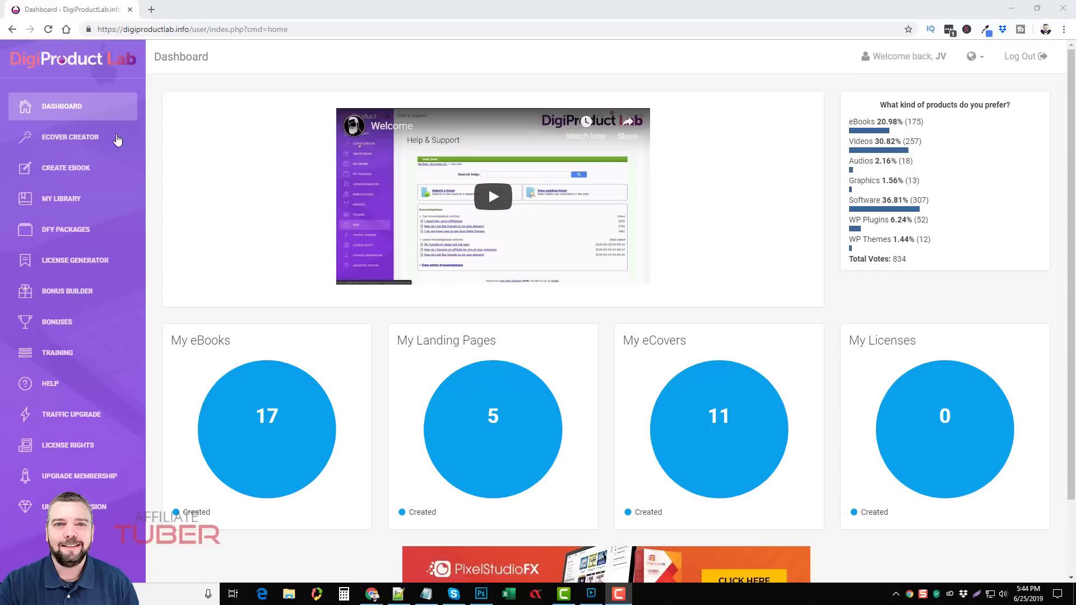
- Open eCover Creator and look over the first cover's download formats and 3D cover actions
left_click(82, 142)
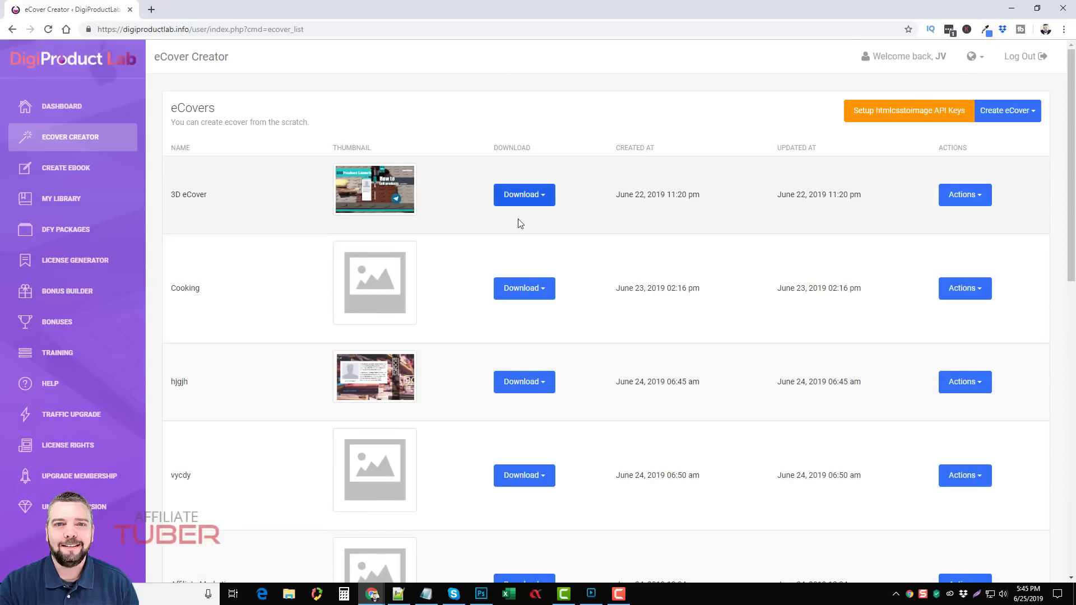
left_click(528, 207)
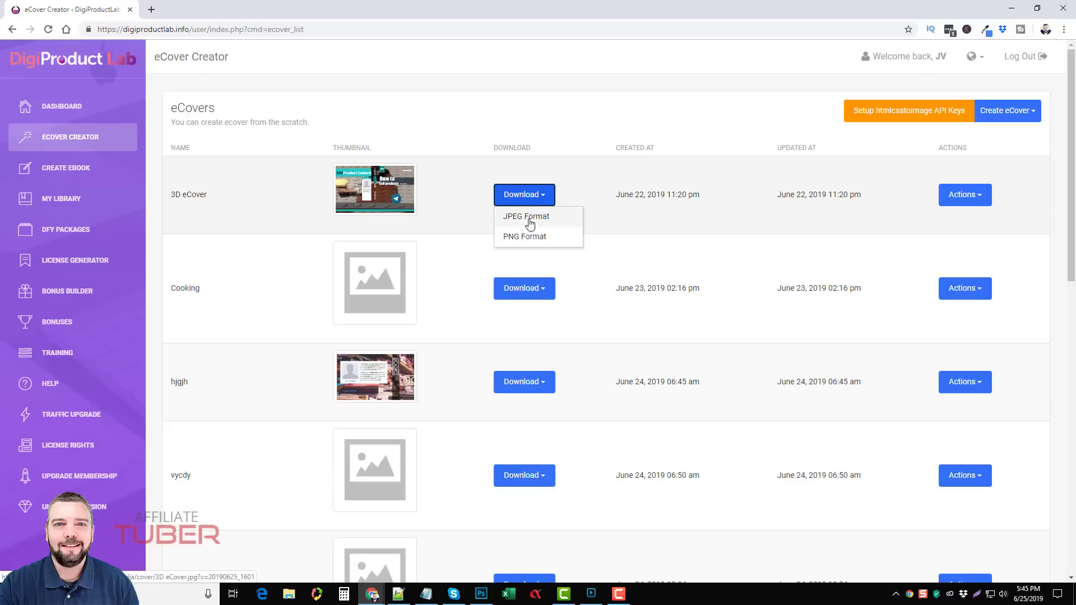
left_click(960, 196)
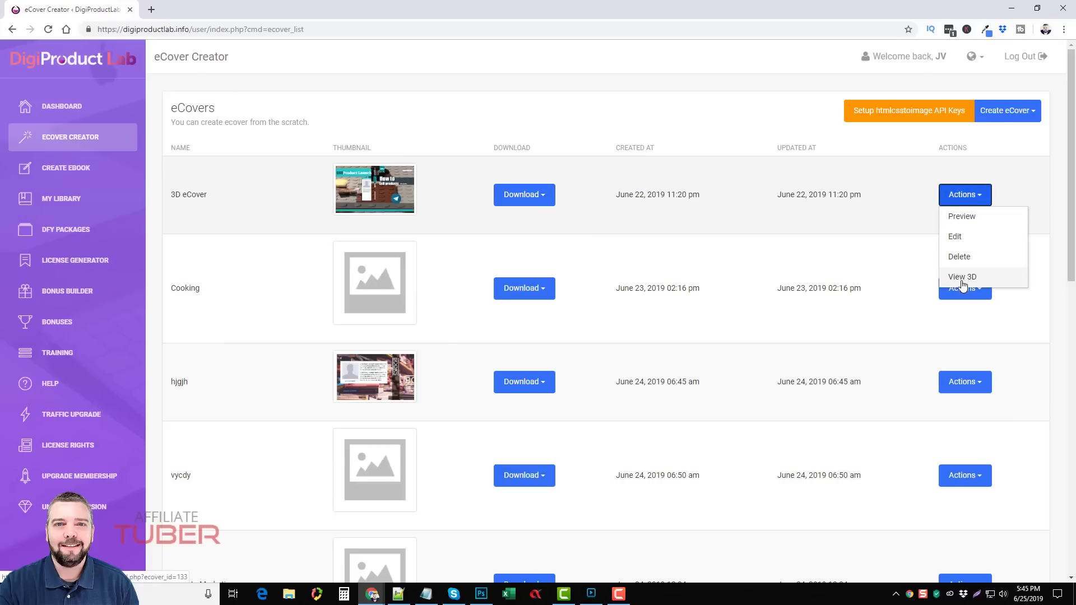
left_click(1023, 139)
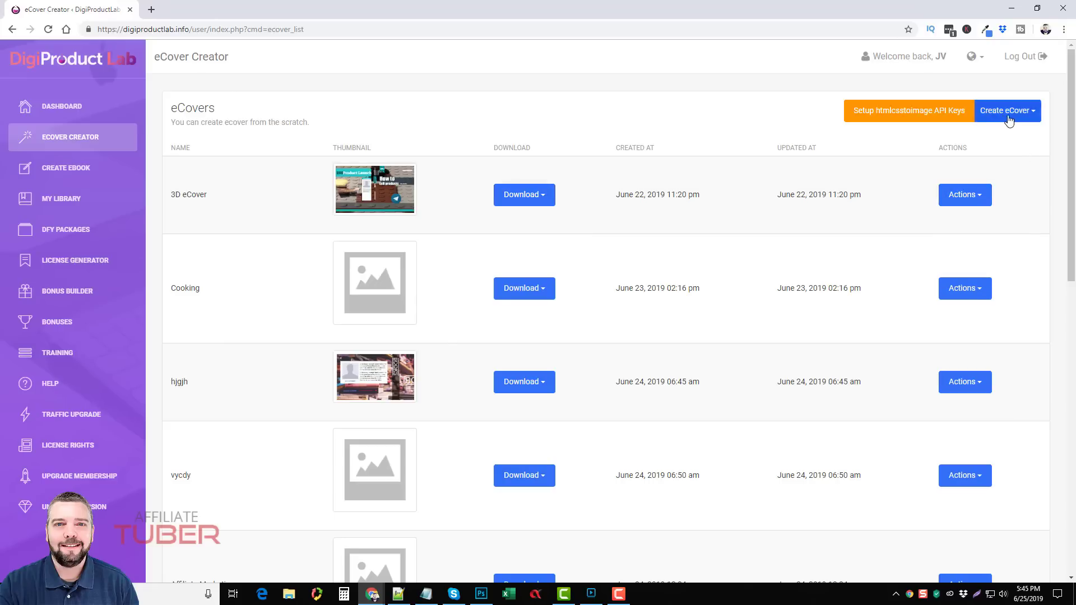
left_click(1012, 116)
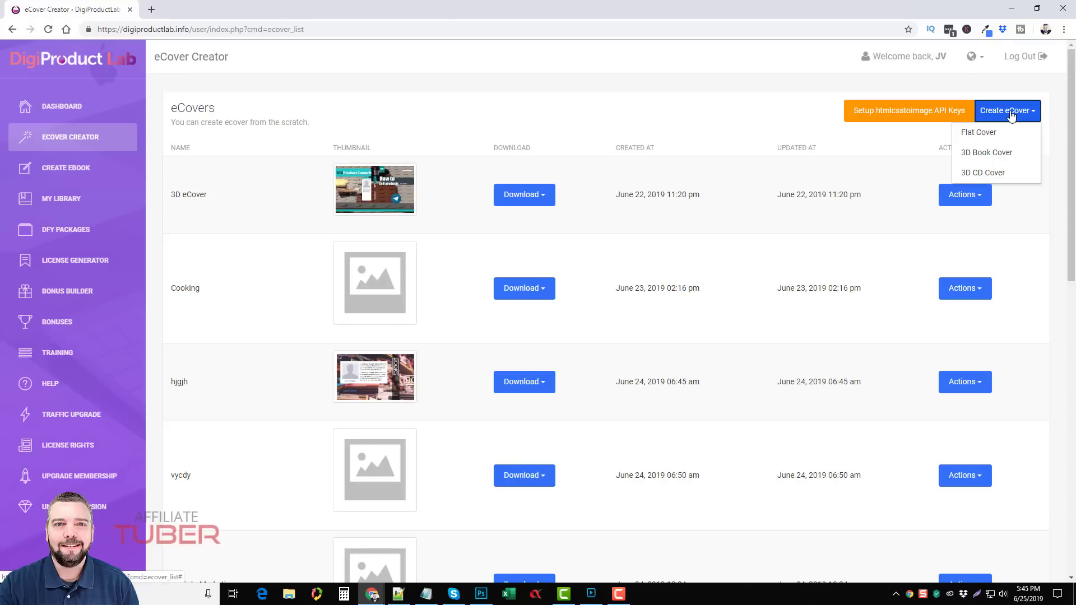
- Create a flat eCover named 'test' from the Secrets Scarlet Sky template
left_click(984, 137)
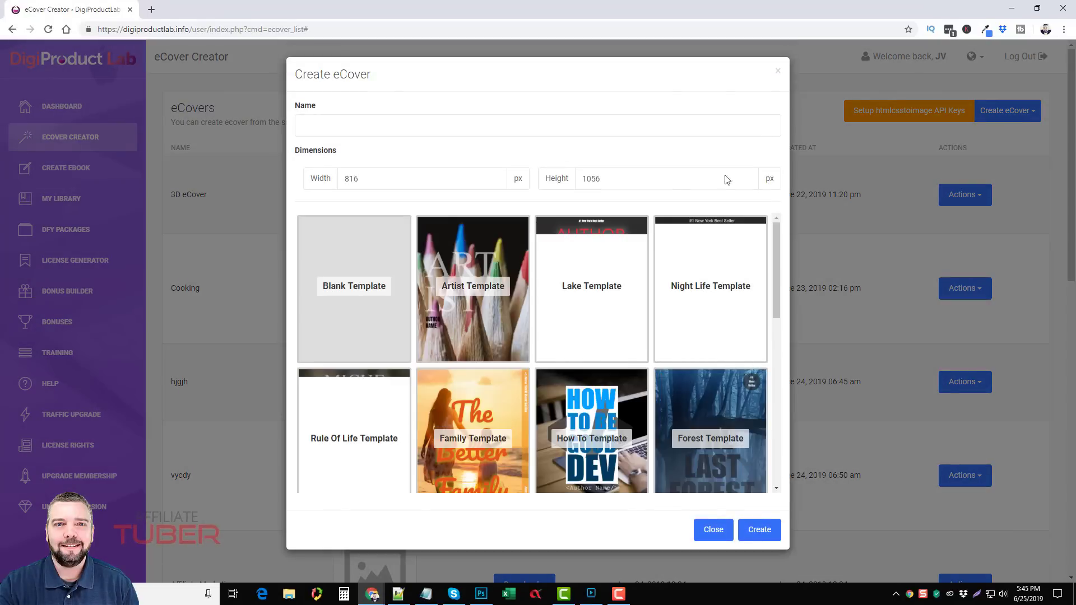
scroll(477, 224, "down", 5)
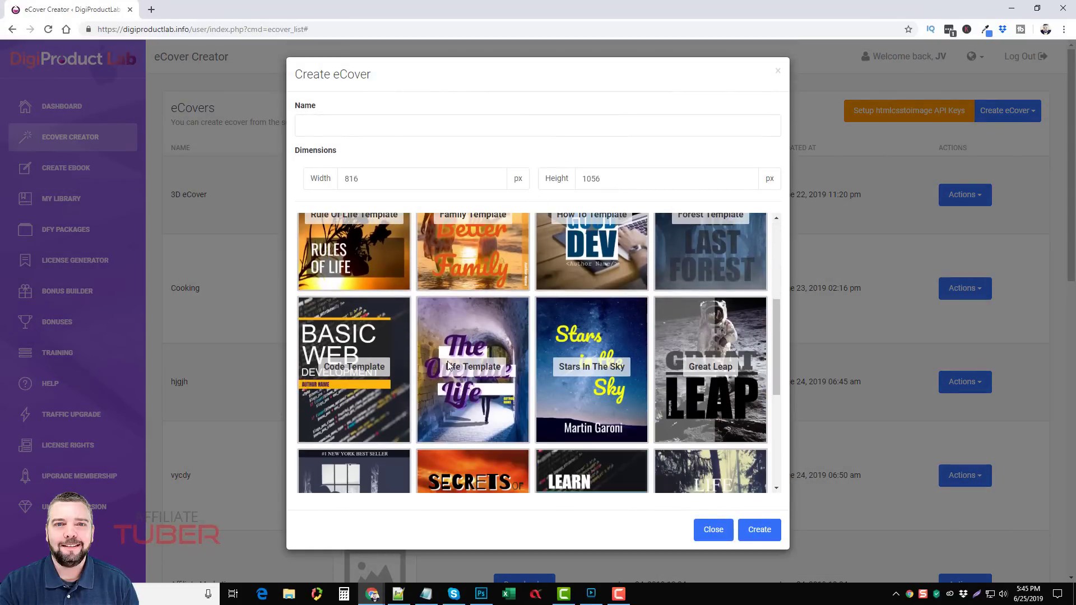
scroll(533, 372, "down", 3)
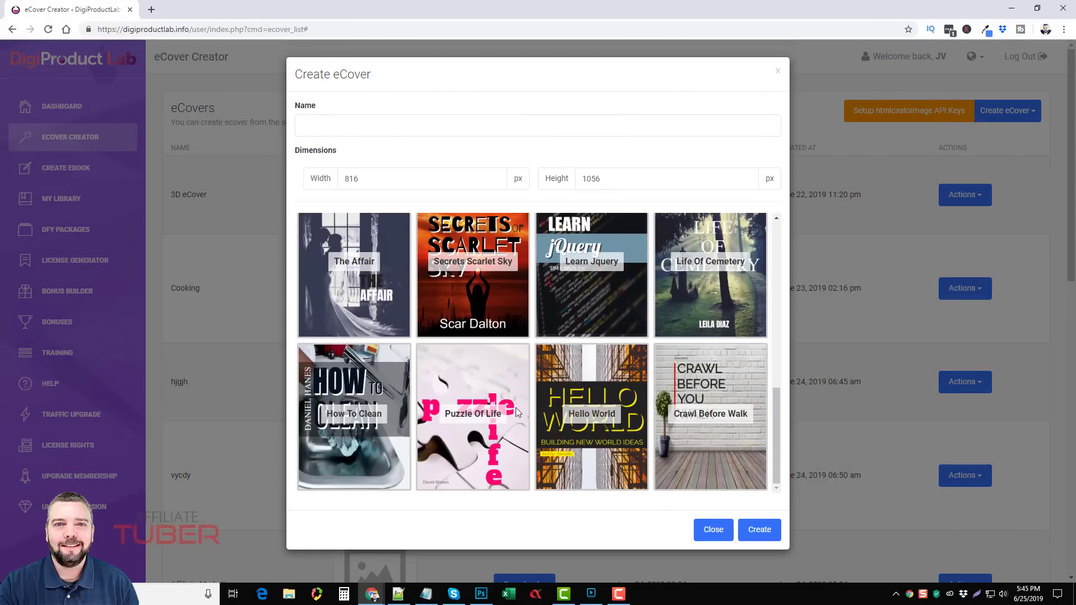
scroll(547, 403, "up", 2)
scroll(533, 372, "down", 2)
left_click(507, 317)
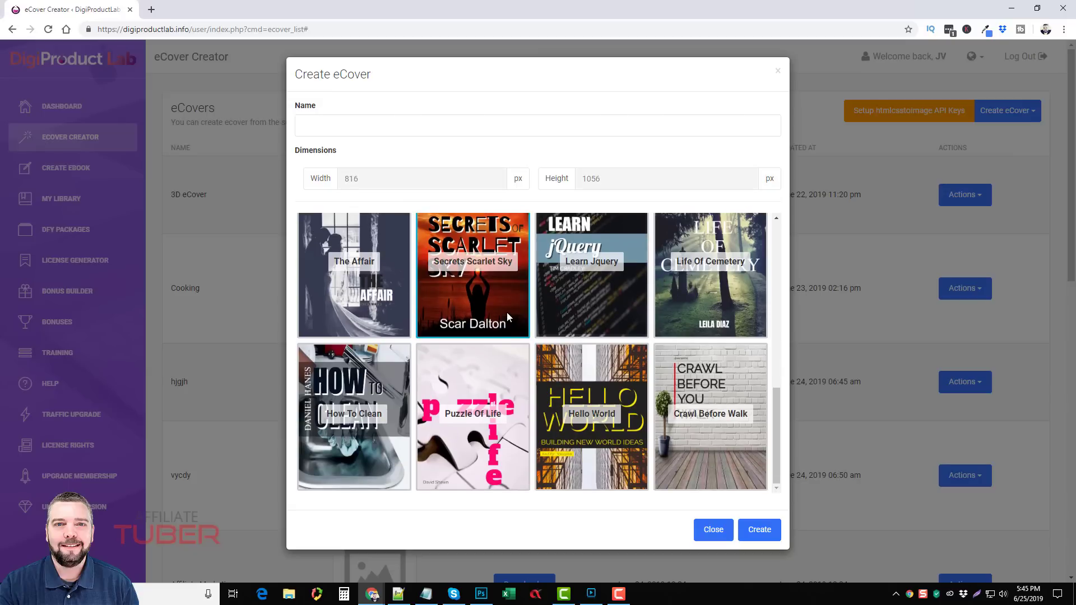
left_click(763, 534)
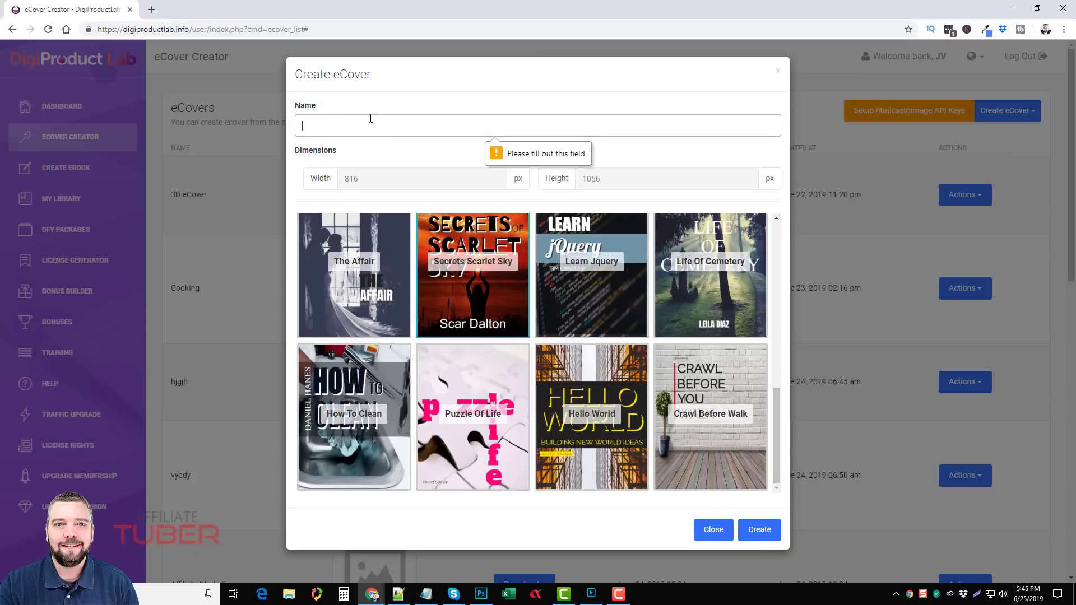
type("test")
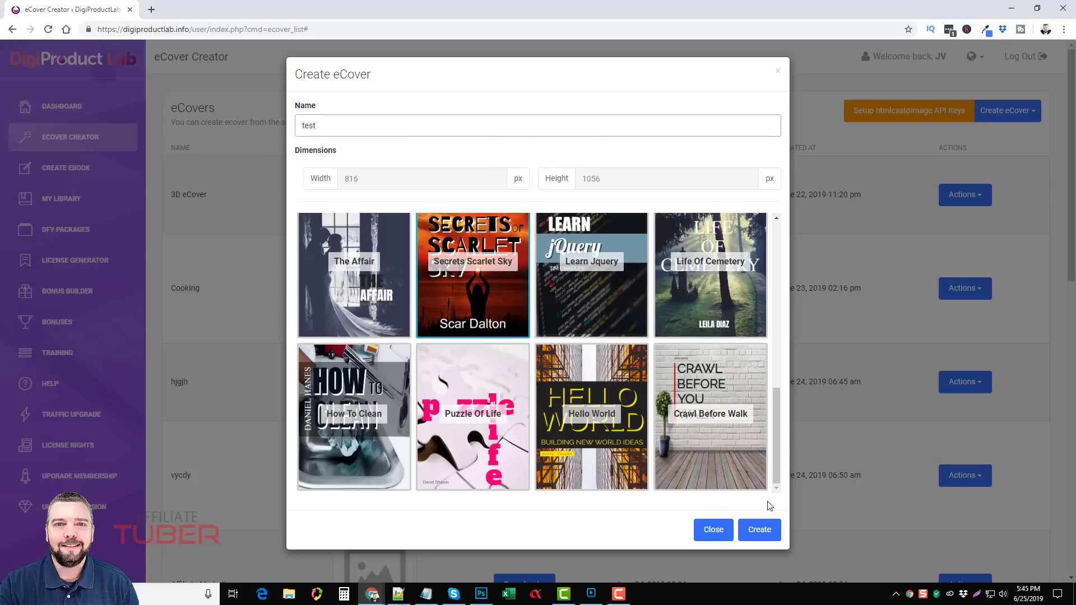
left_click(761, 530)
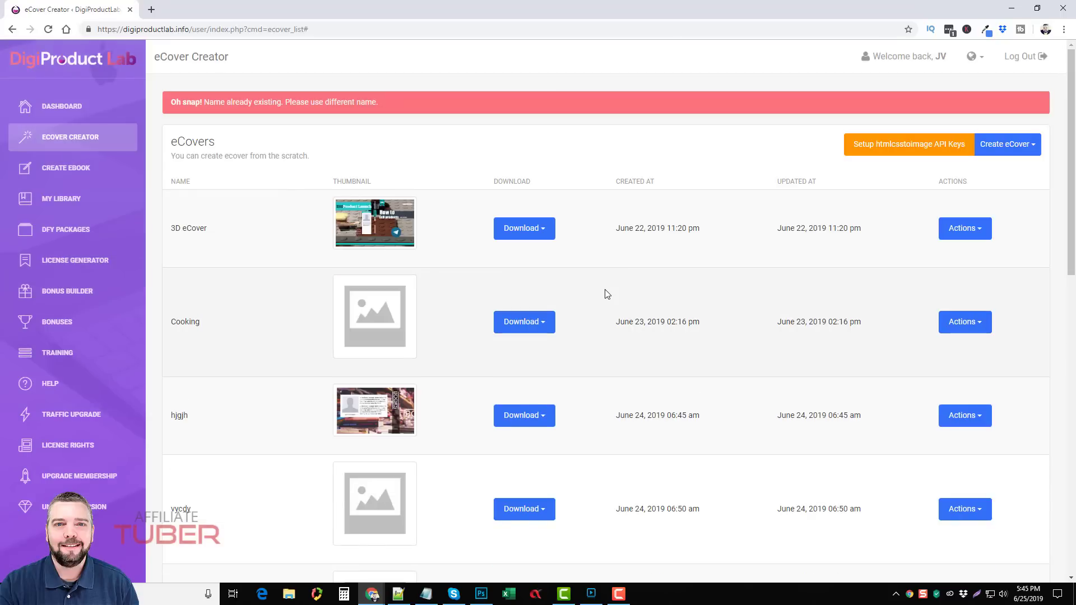
- Create another flat eCover from the Stars In The Sky template, named test501
left_click(1009, 147)
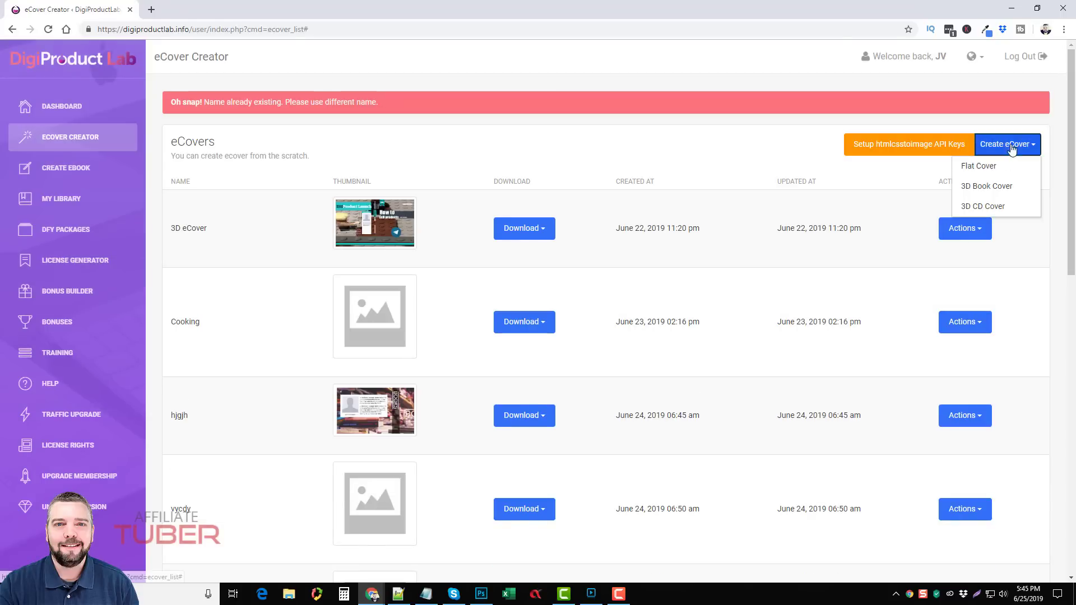
left_click(987, 167)
scroll(494, 344, "down", 5)
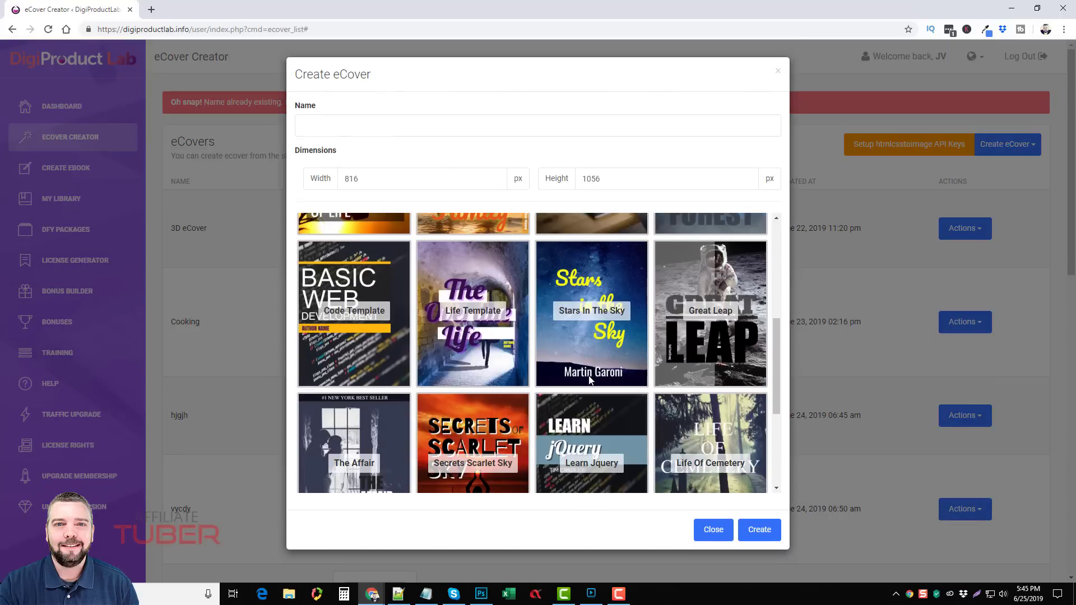
scroll(587, 353, "down", 2)
scroll(577, 344, "up", 2)
left_click(581, 344)
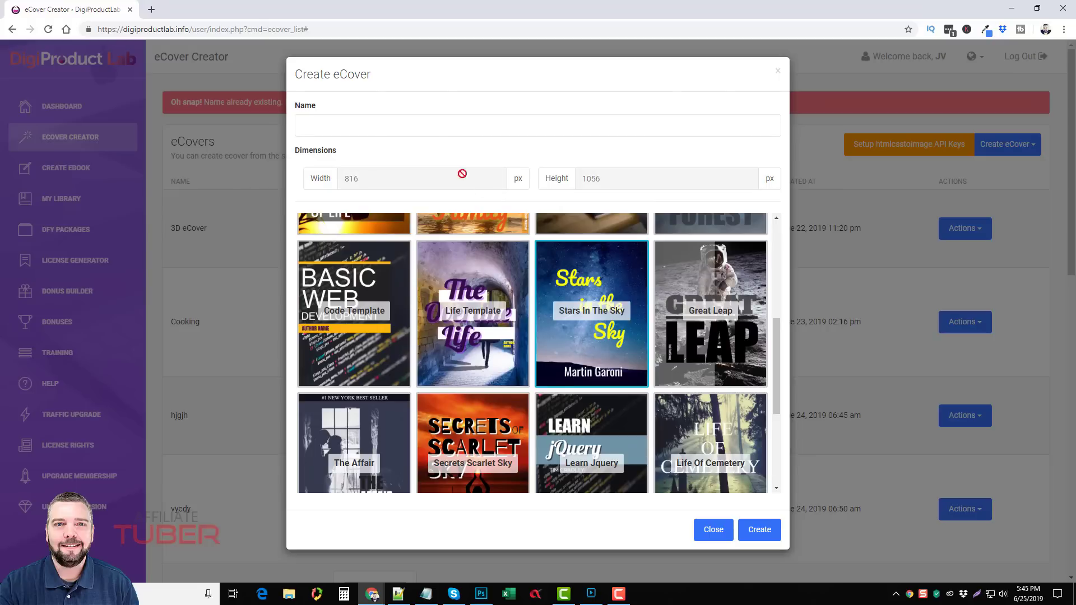
left_click(430, 126)
type("test")
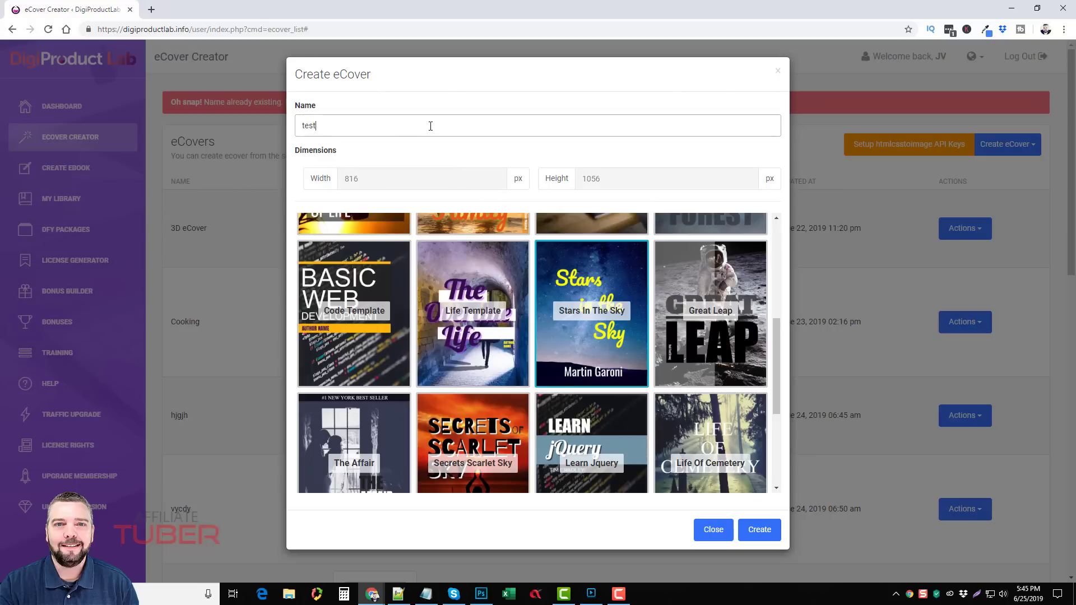
type("501")
left_click(760, 530)
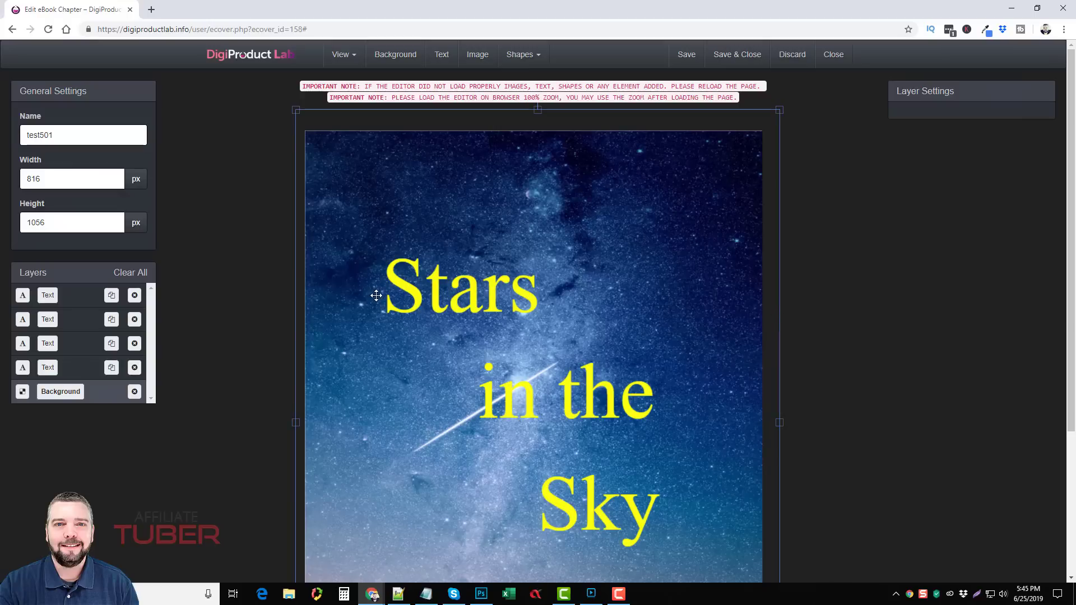
- Inspect the Stars, 'in the' and Sky text layers and the available editor panels
left_click(432, 303)
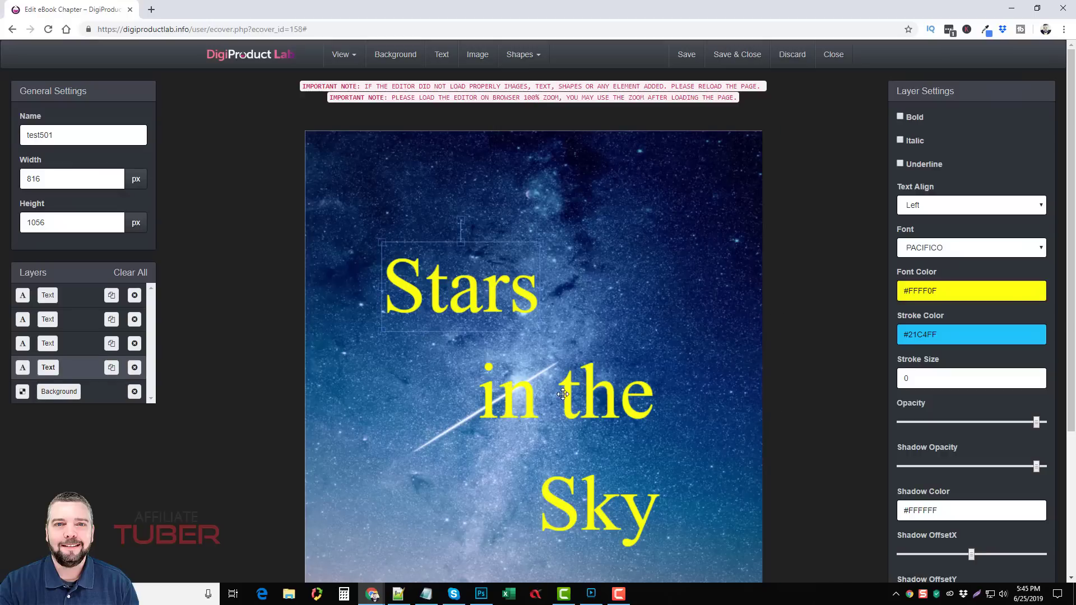
left_click(563, 394)
left_click(602, 507)
scroll(766, 352, "down", 2)
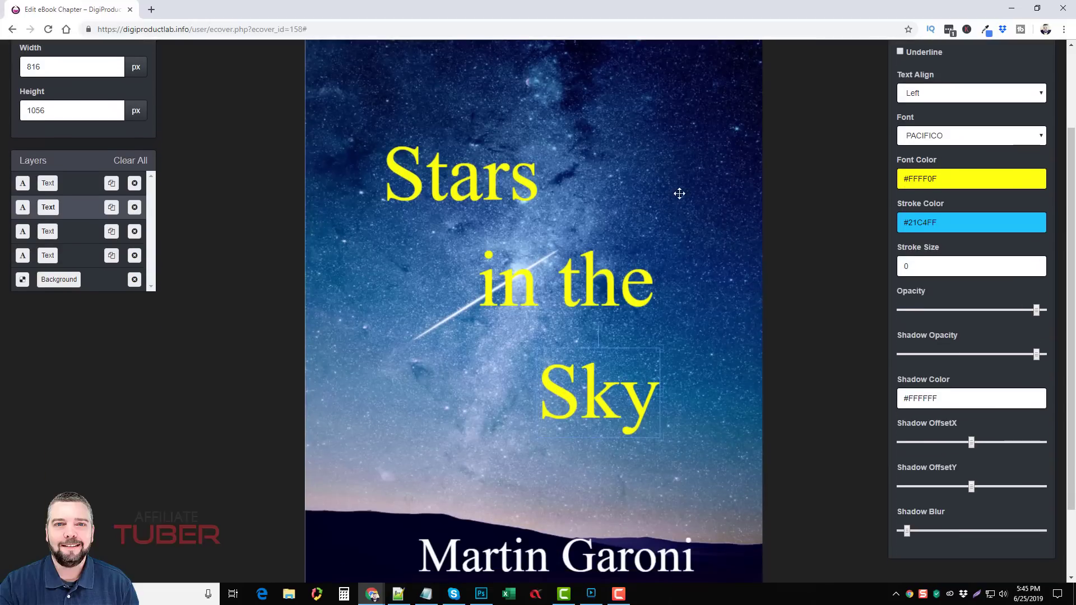
scroll(846, 303, "up", 2)
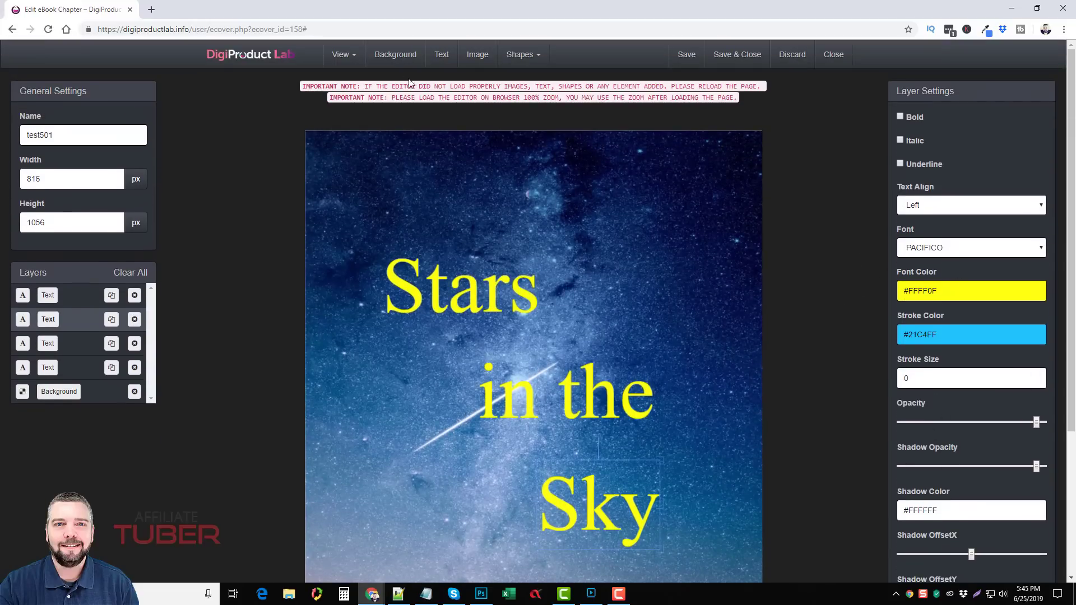
left_click(347, 56)
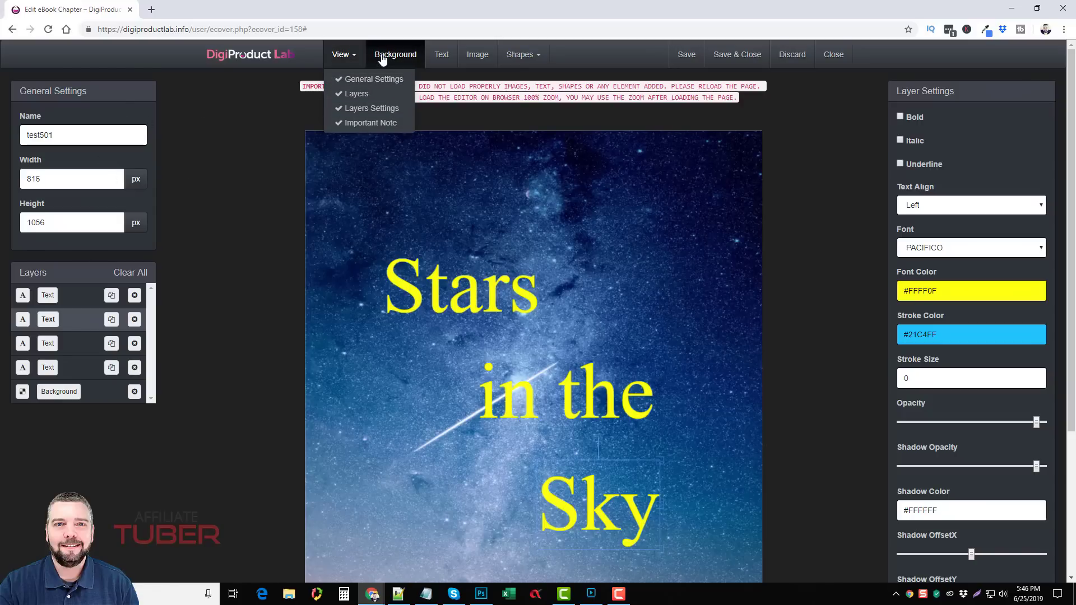
- Browse the background settings' Pixabay, City Lights templates and Flickr tabs, then close without changes
left_click(384, 54)
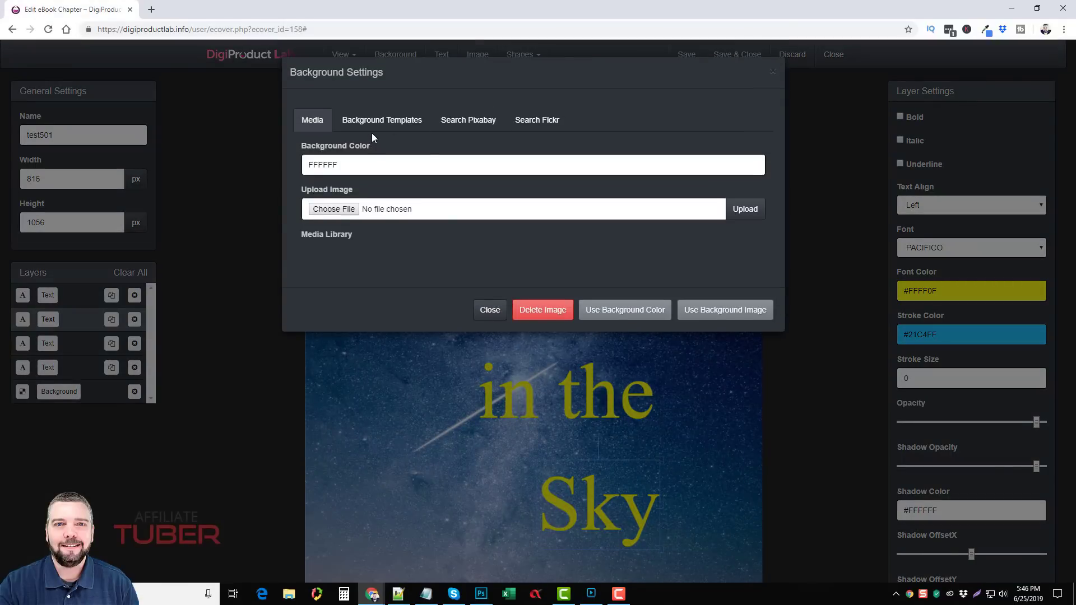
left_click(456, 122)
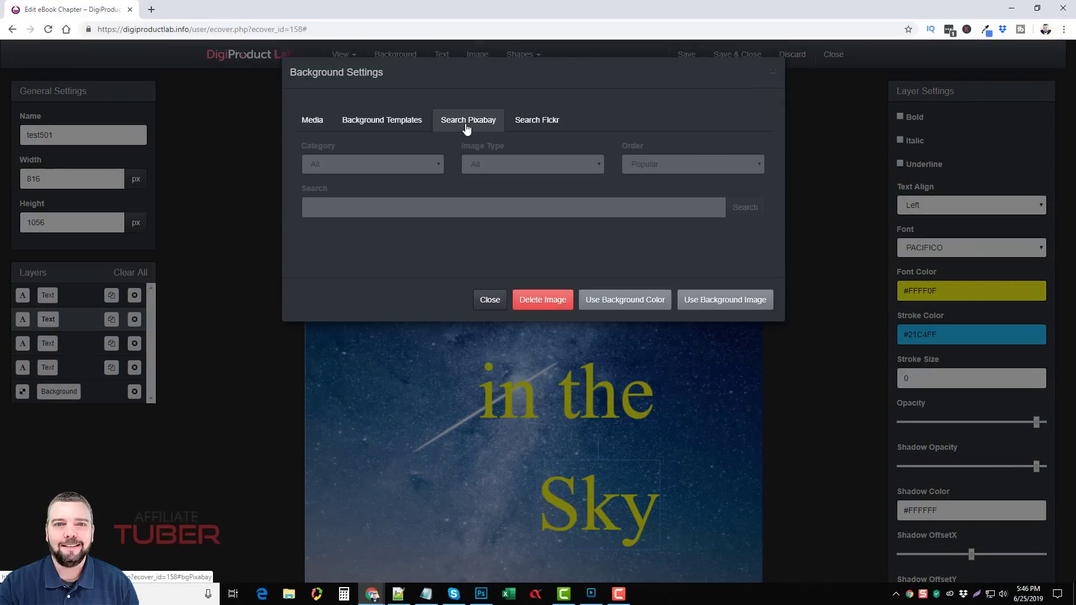
left_click(395, 122)
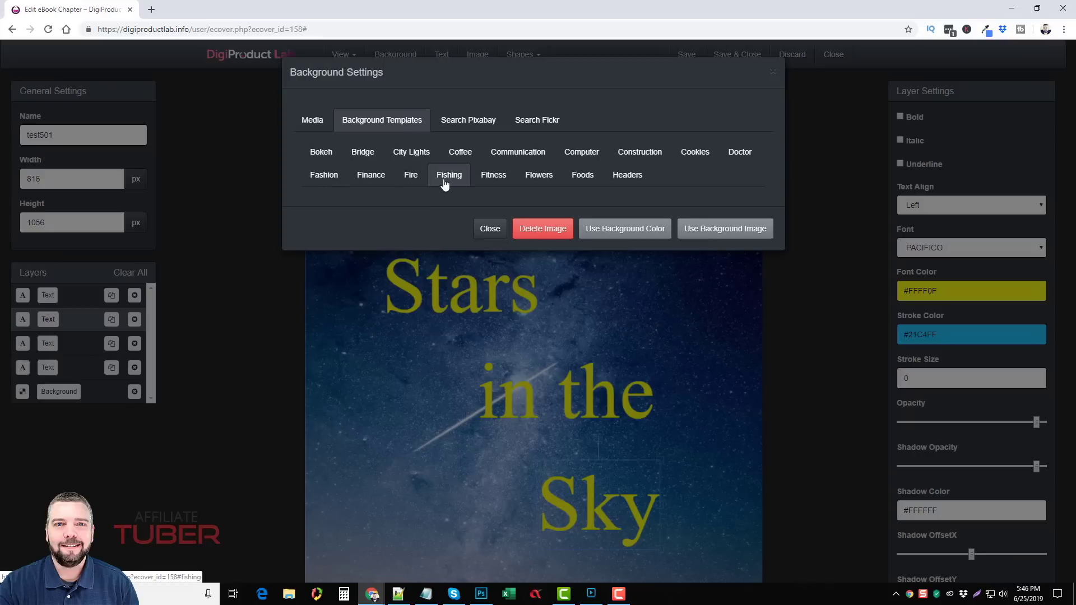
left_click(411, 154)
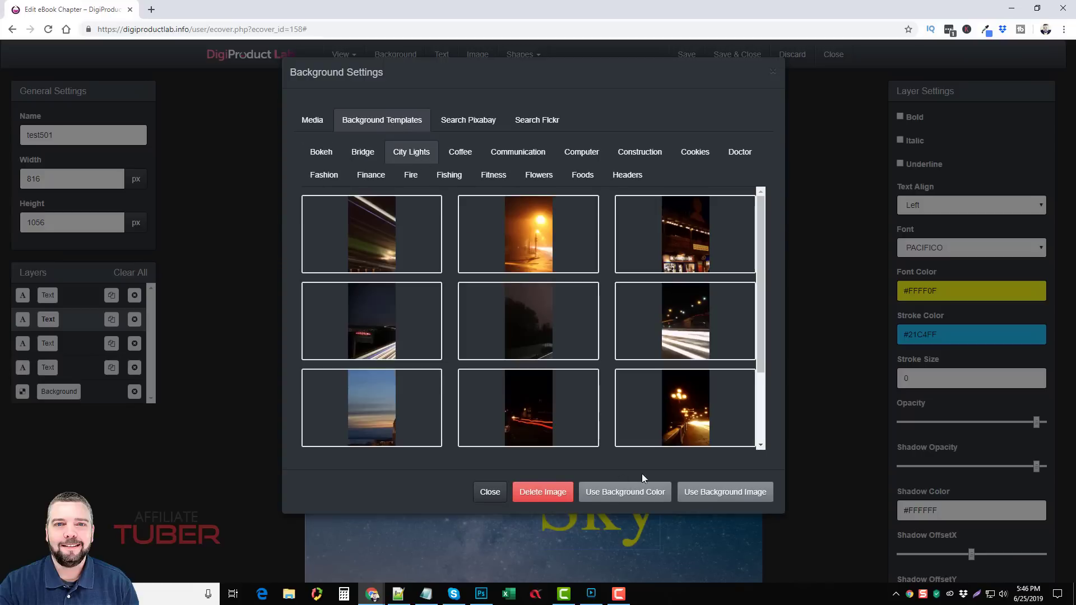
left_click(478, 119)
left_click(540, 119)
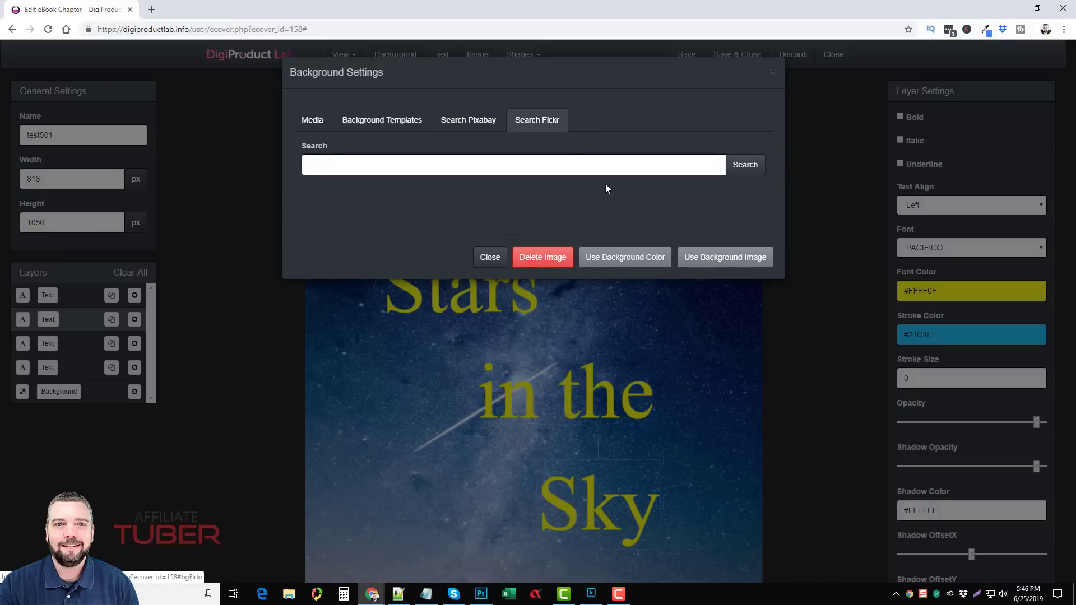
left_click(491, 259)
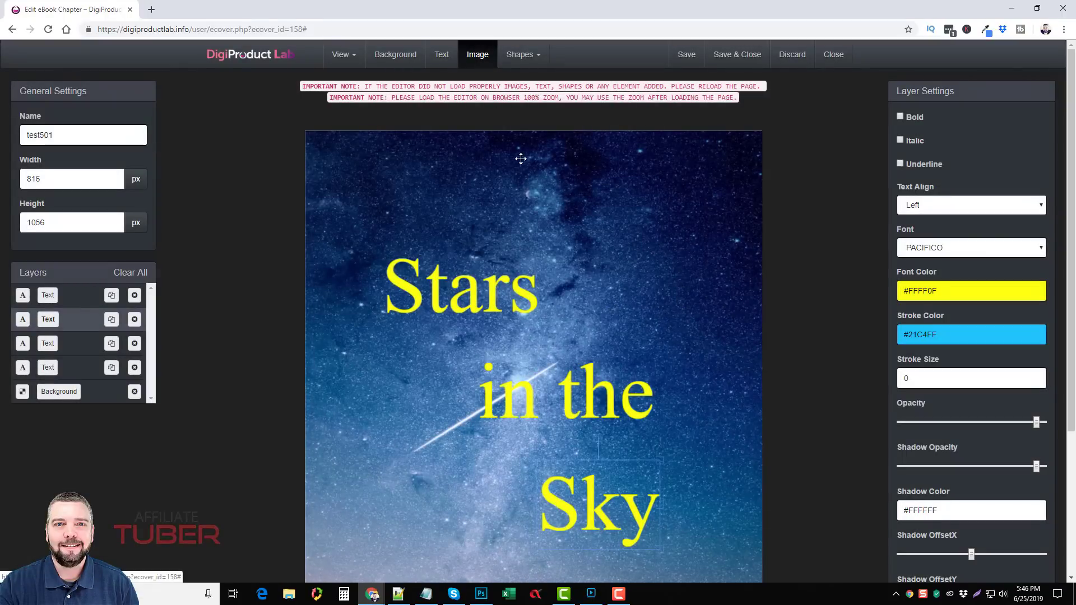
- Reselect the Stars text layer, then close the eCover editor
left_click(651, 199)
left_click(513, 296)
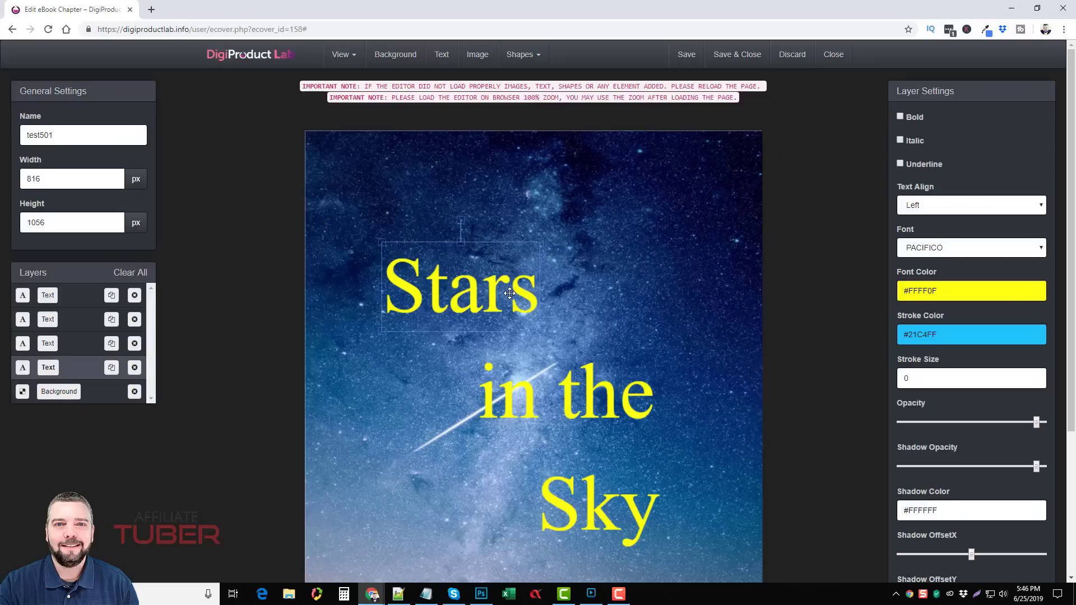
scroll(644, 381, "down", 2)
scroll(644, 381, "down", 2)
scroll(569, 392, "up", 2)
scroll(536, 347, "up", 3)
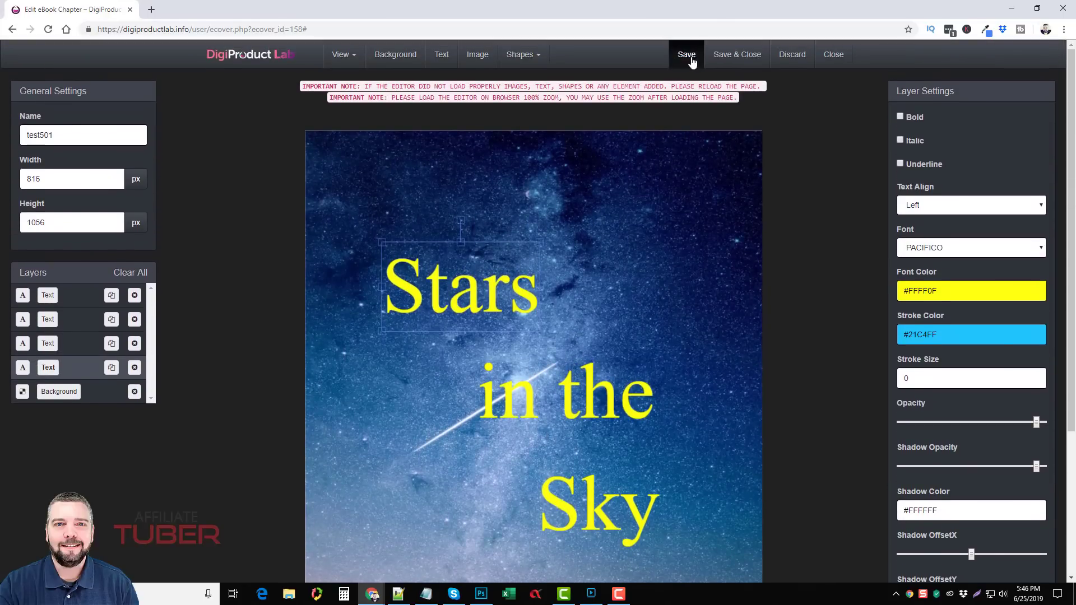
left_click(830, 58)
- Discard the cover and start a new license certificate of type Personal Use License
left_click(547, 145)
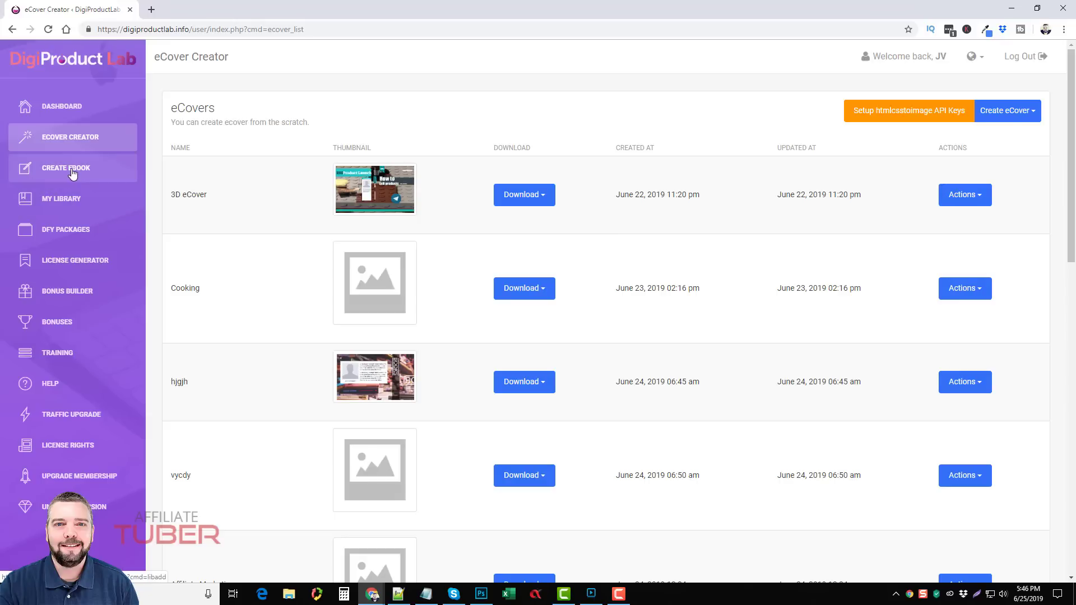
left_click(76, 262)
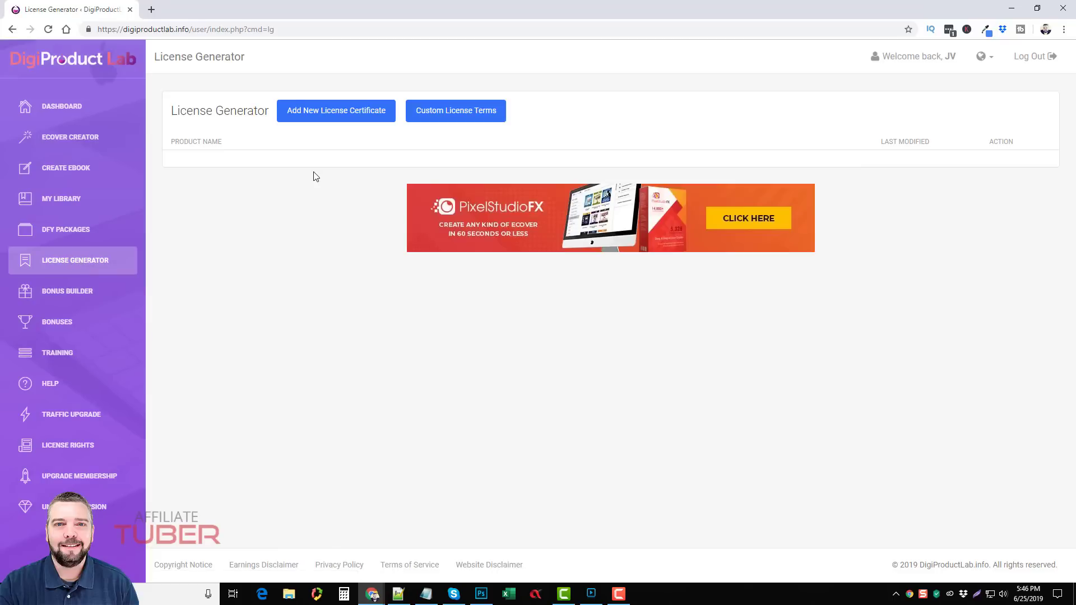
left_click(328, 114)
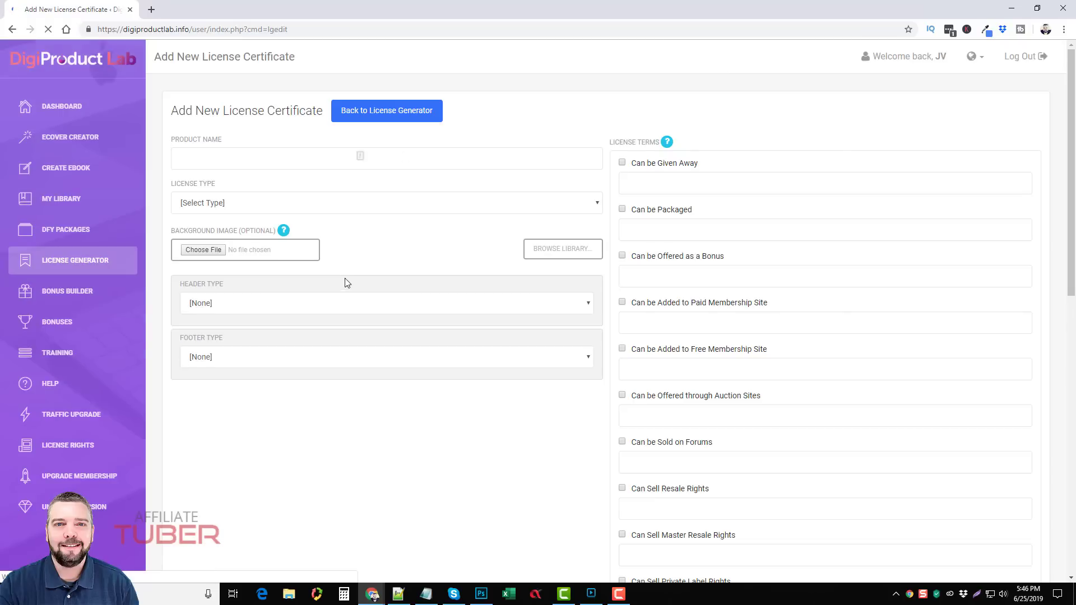
left_click(297, 204)
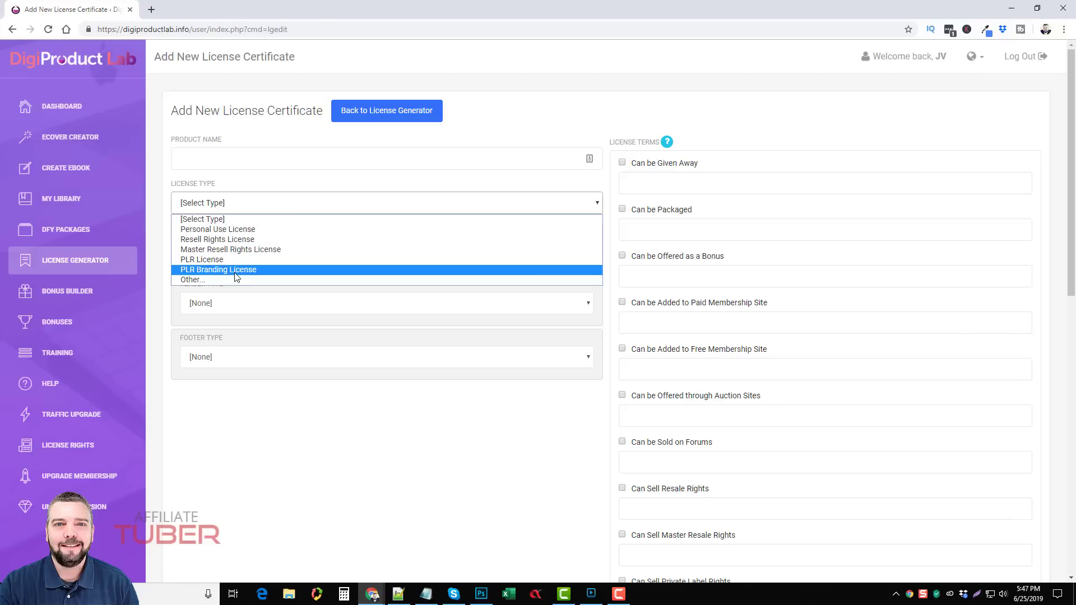
left_click(227, 230)
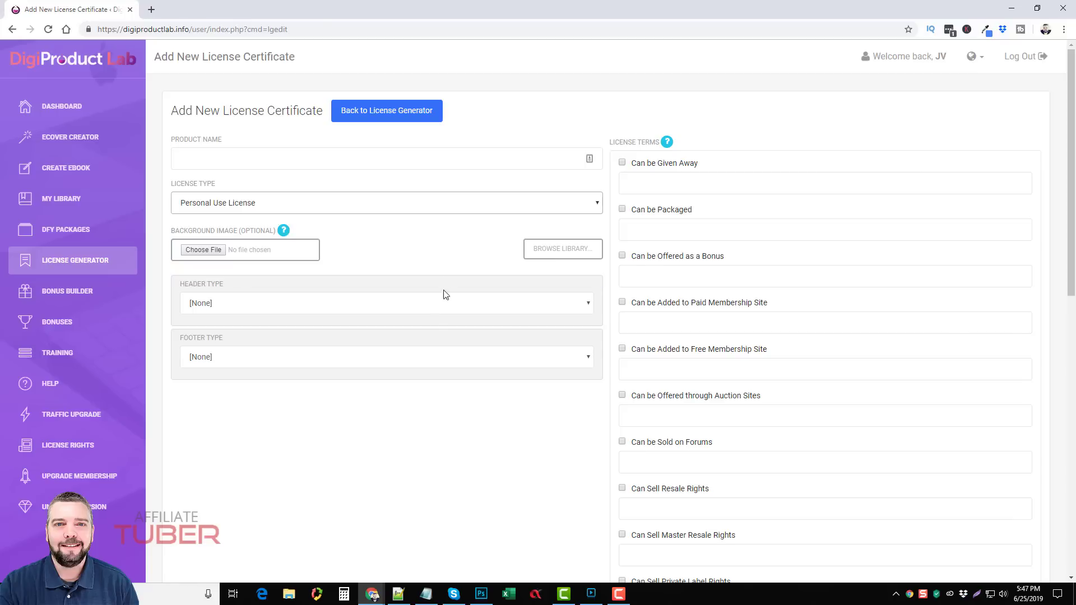
- Toggle the sell-on-forums and Can be Edited license term checkboxes
left_click(555, 431)
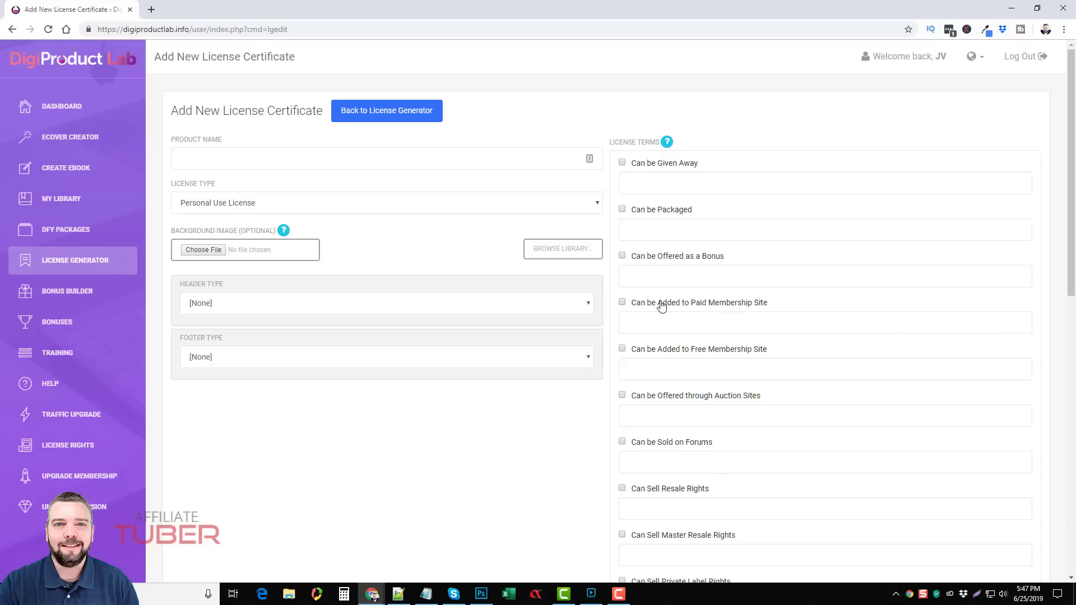
scroll(687, 360, "down", 2)
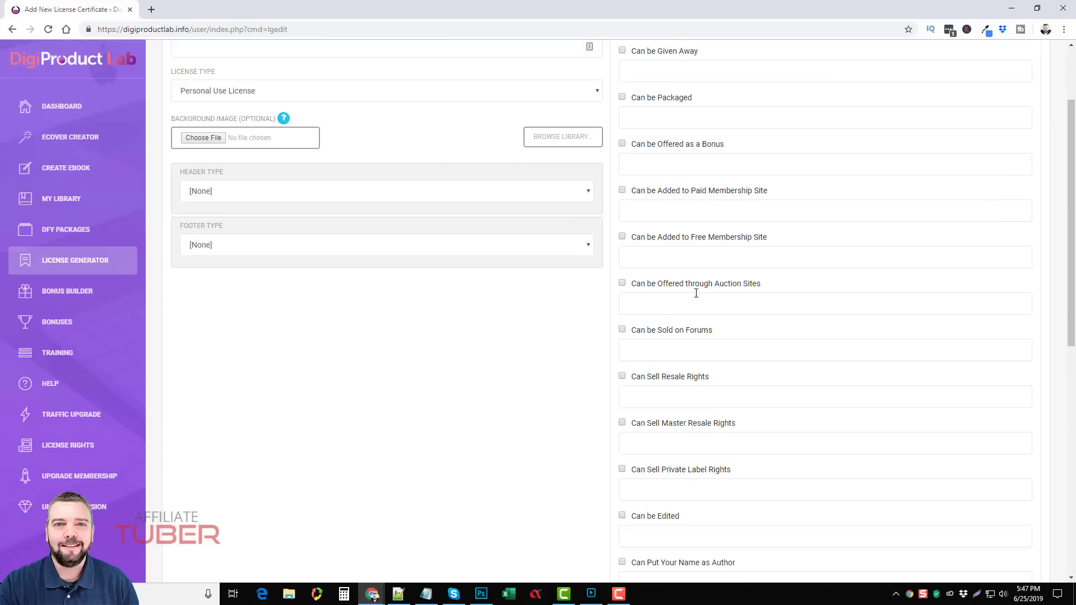
left_click(623, 331)
left_click(623, 516)
scroll(540, 372, "up", 2)
scroll(560, 336, "down", 6)
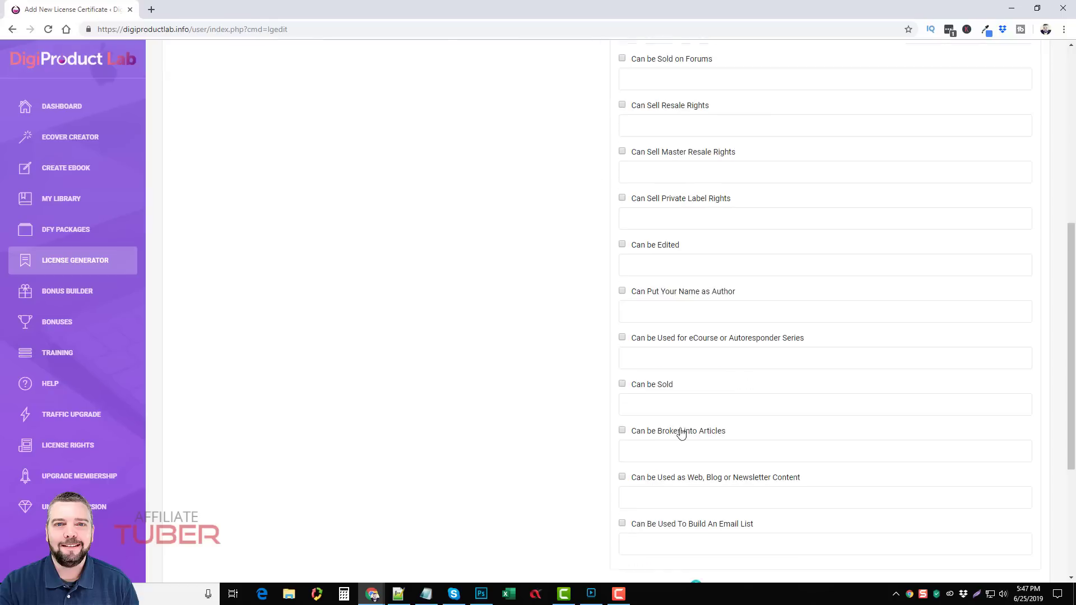
scroll(723, 435, "down", 4)
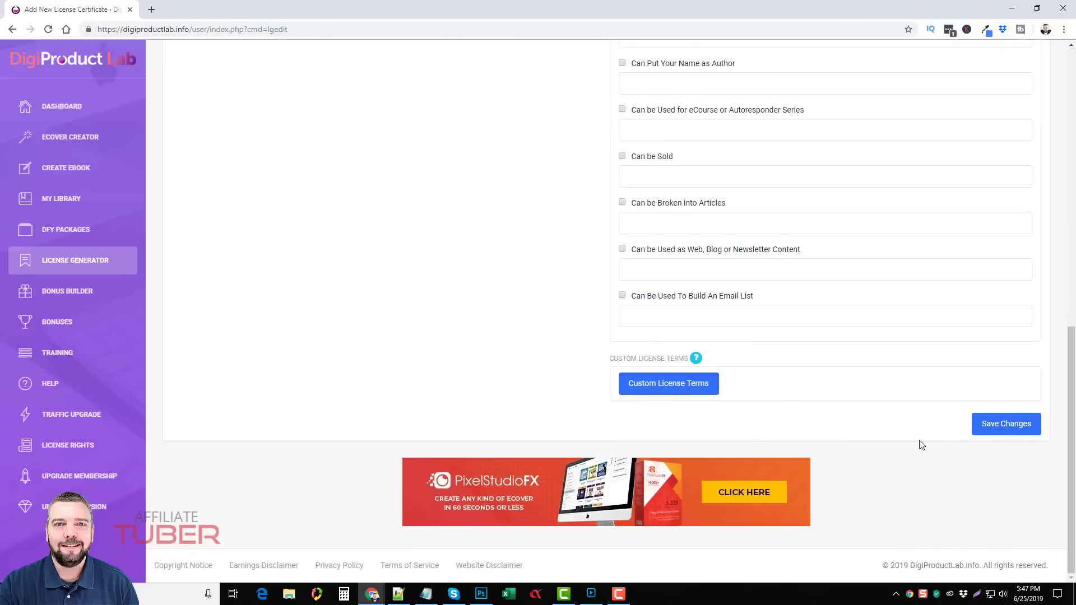
scroll(512, 395, "up", 10)
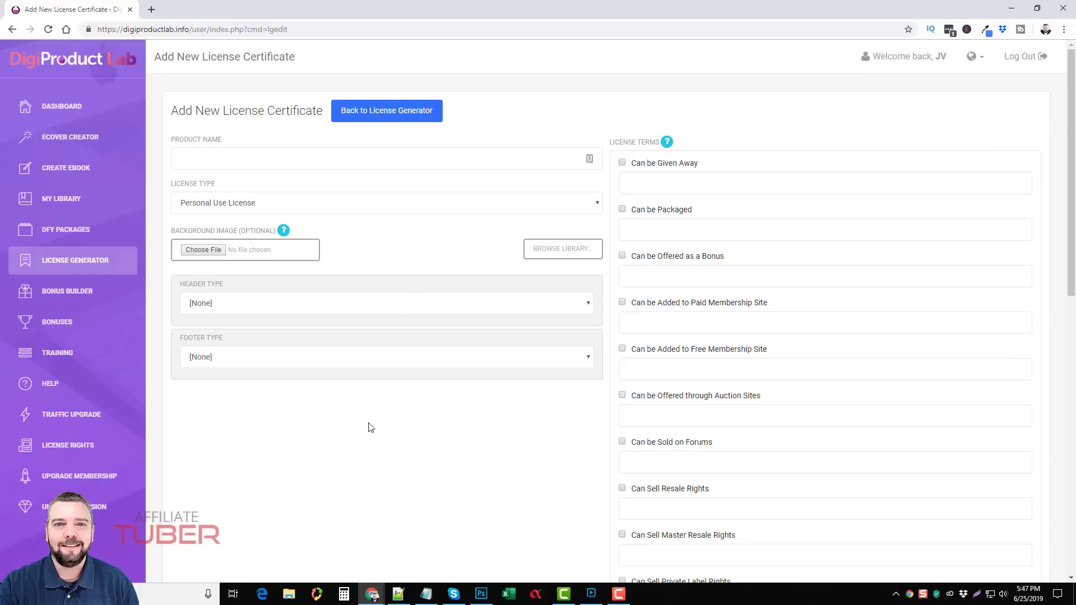
- Go to Create eBook and choose Create from Articles
left_click(70, 173)
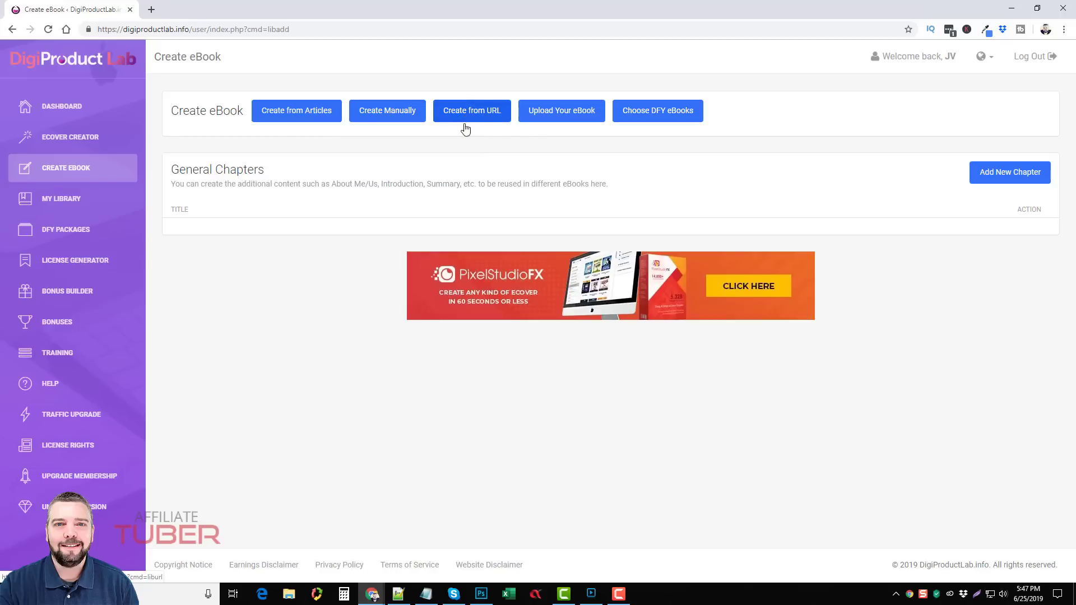
left_click(312, 113)
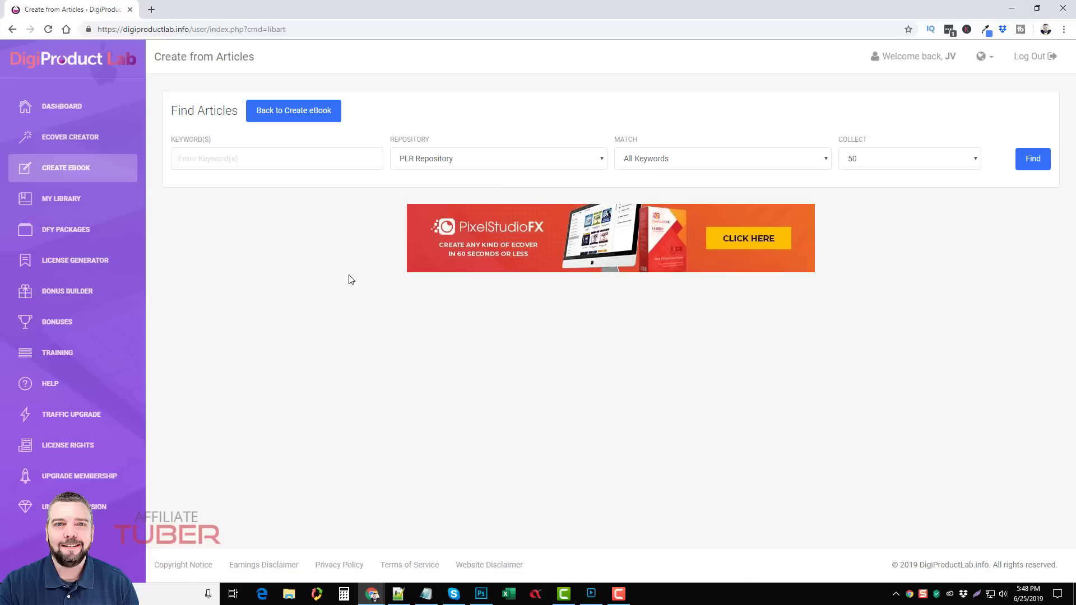
- Search the PLR Repository for 'affiliate marketing', collecting 10 articles
left_click(446, 164)
left_click(416, 174)
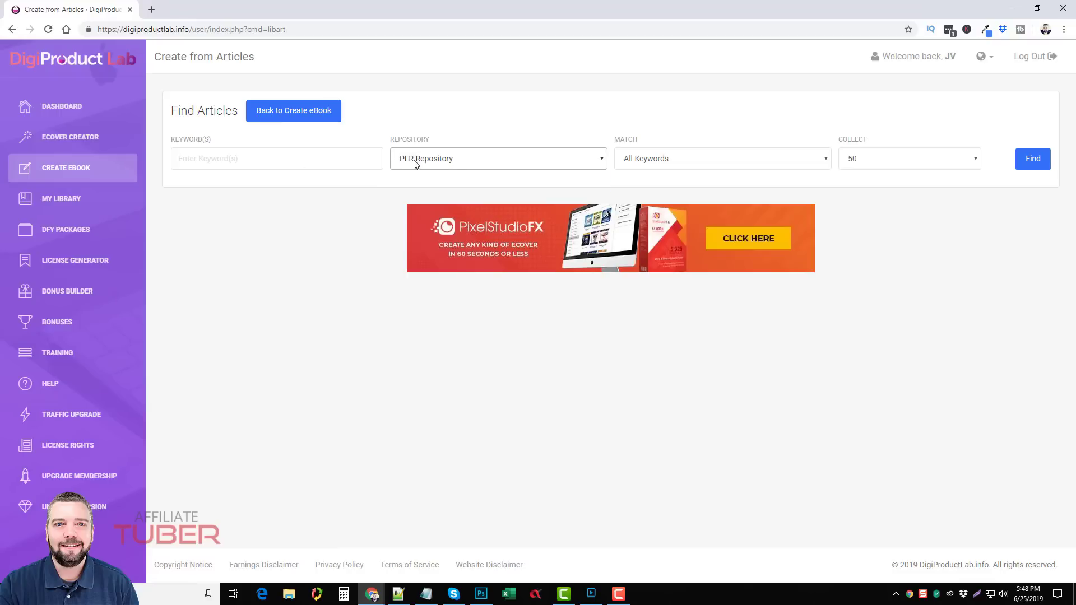
left_click(348, 162)
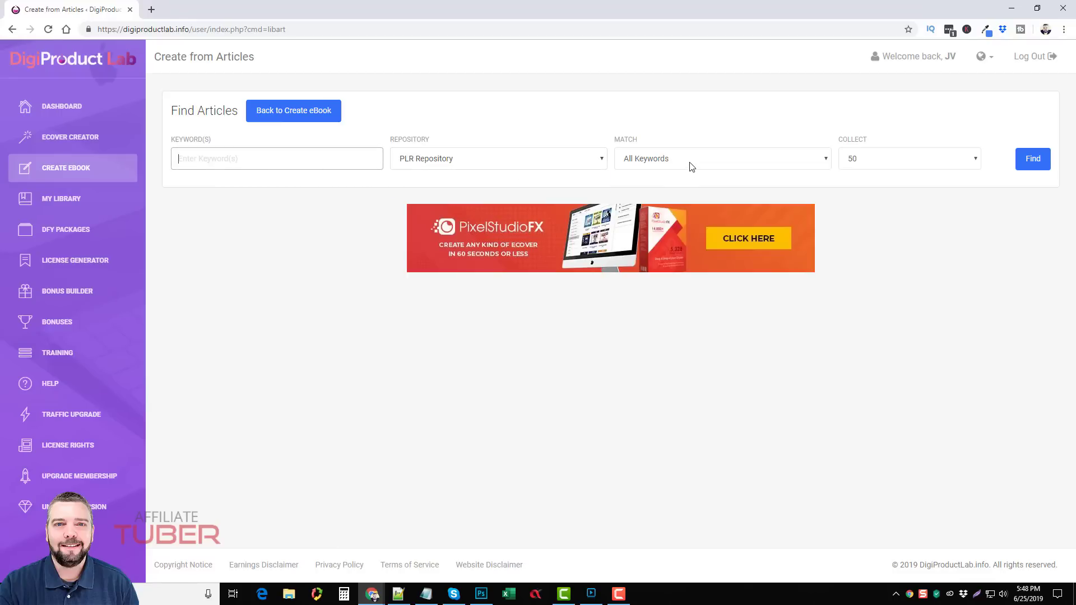
left_click(920, 166)
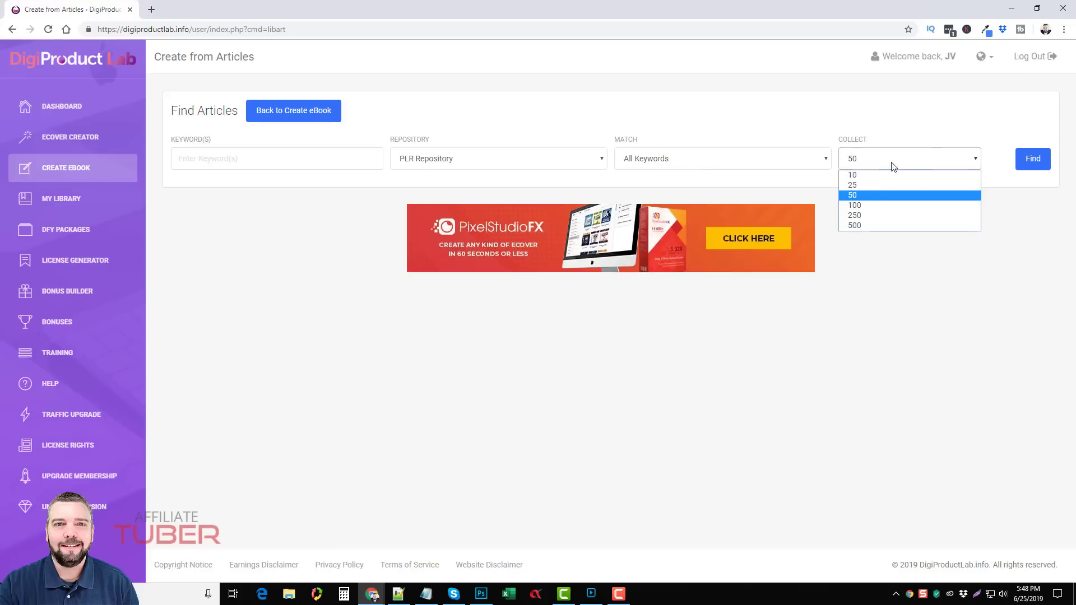
left_click(857, 178)
left_click(306, 156)
type("affiliate marketing")
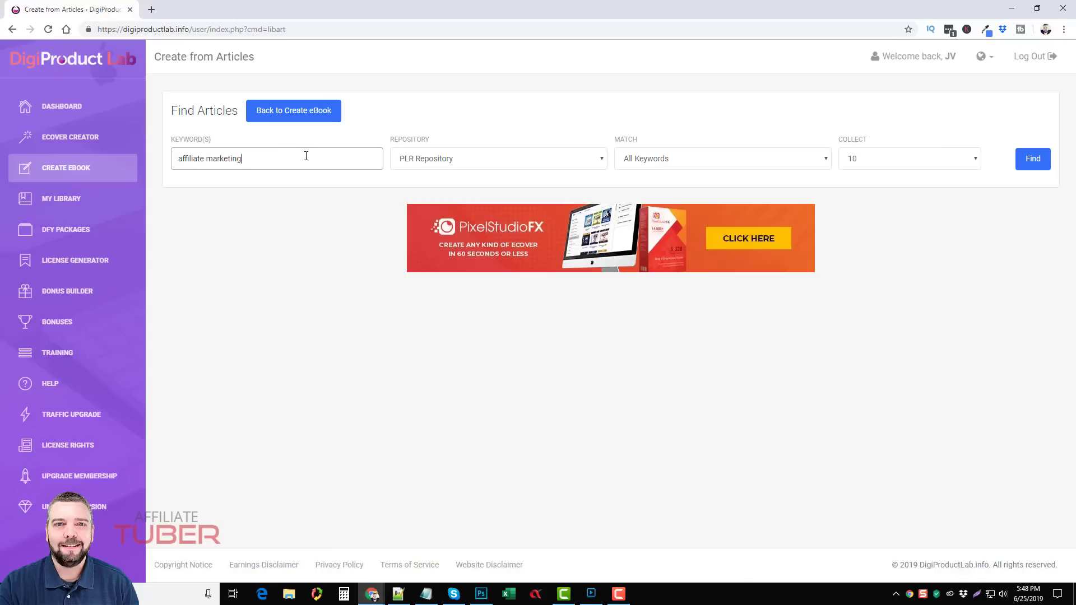
left_click(1034, 161)
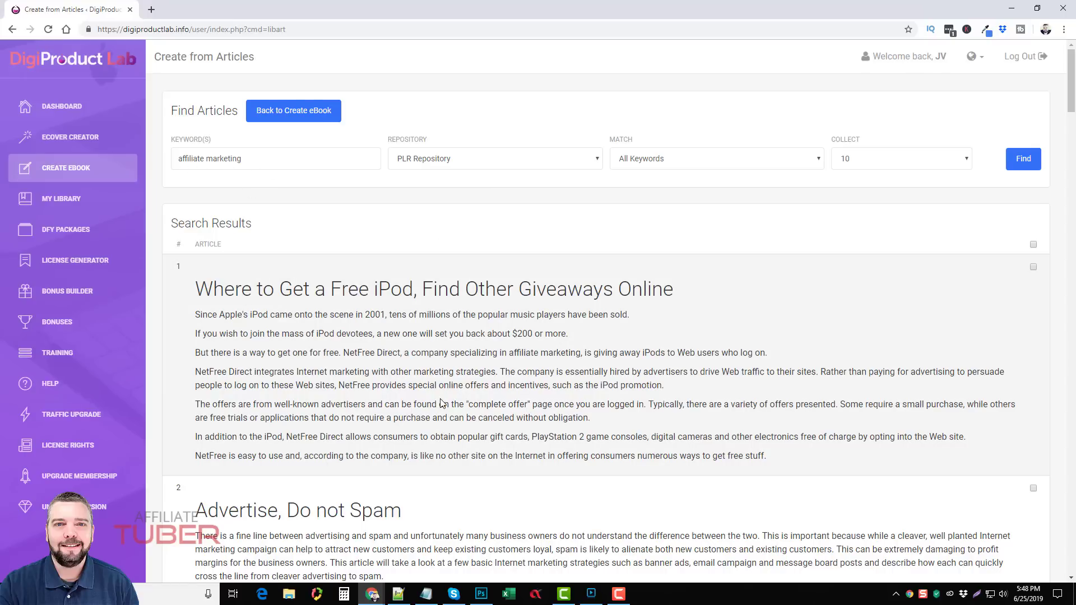
- Scroll the results, briefly highlighting the 'Affiliate Marketing - And the Learning Curve' heading
scroll(442, 404, "down", 4)
scroll(676, 396, "up", 3)
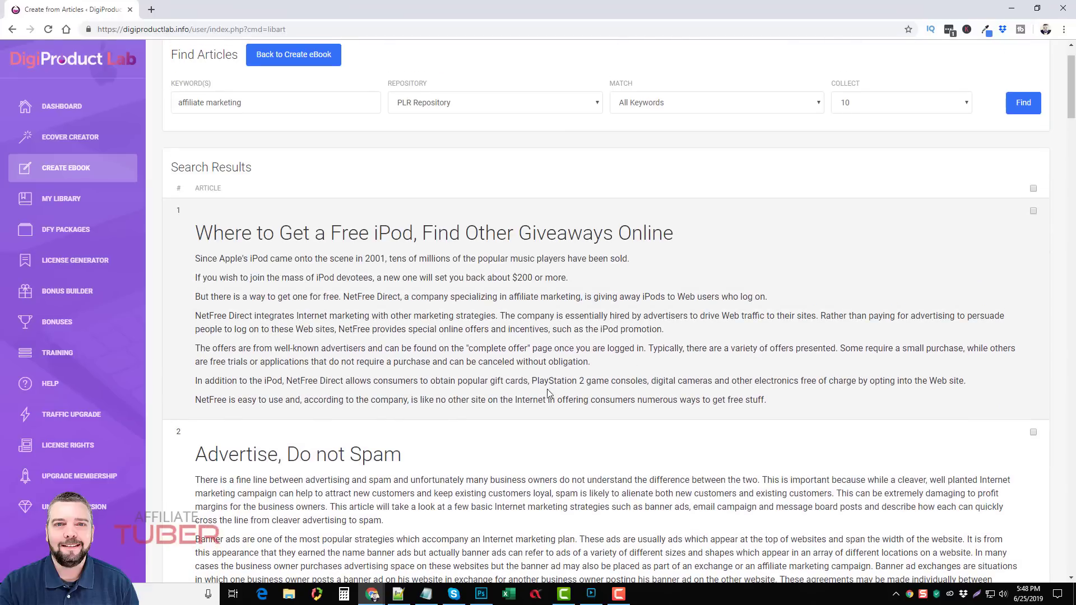
scroll(687, 382, "down", 11)
scroll(691, 376, "down", 9)
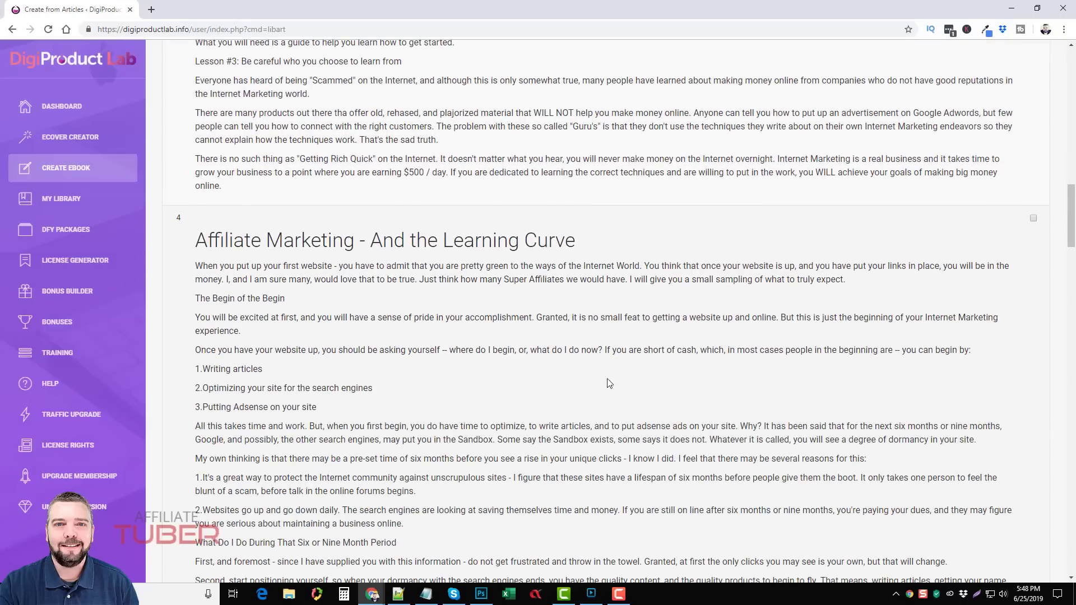
left_click_drag(202, 240, 574, 240)
left_click(688, 291)
- Tick article 10 and build the eBook from the checked articles
scroll(909, 363, "down", 11)
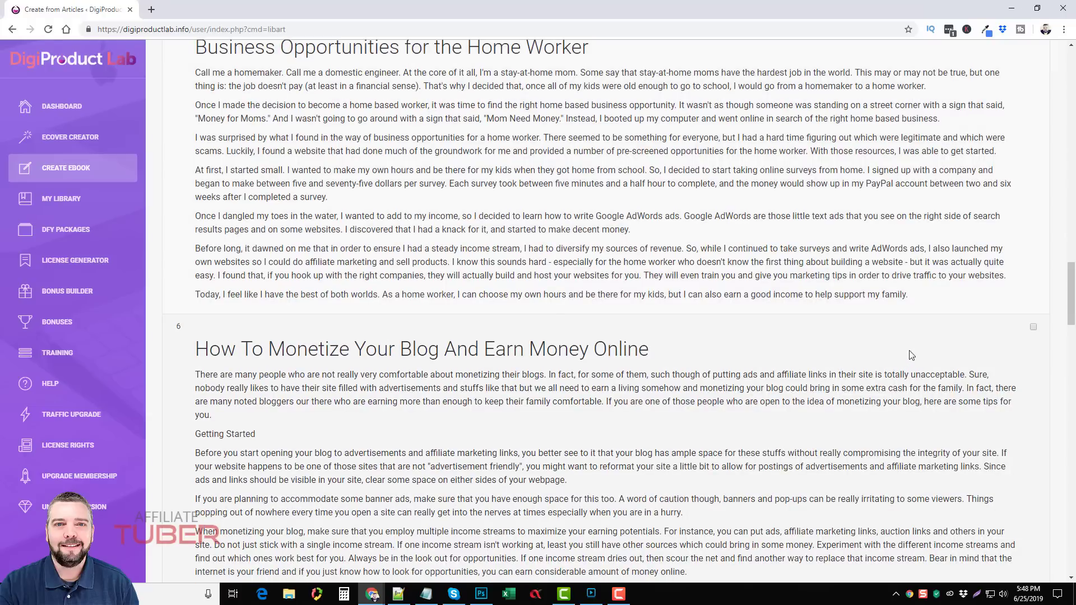
scroll(965, 375, "down", 7)
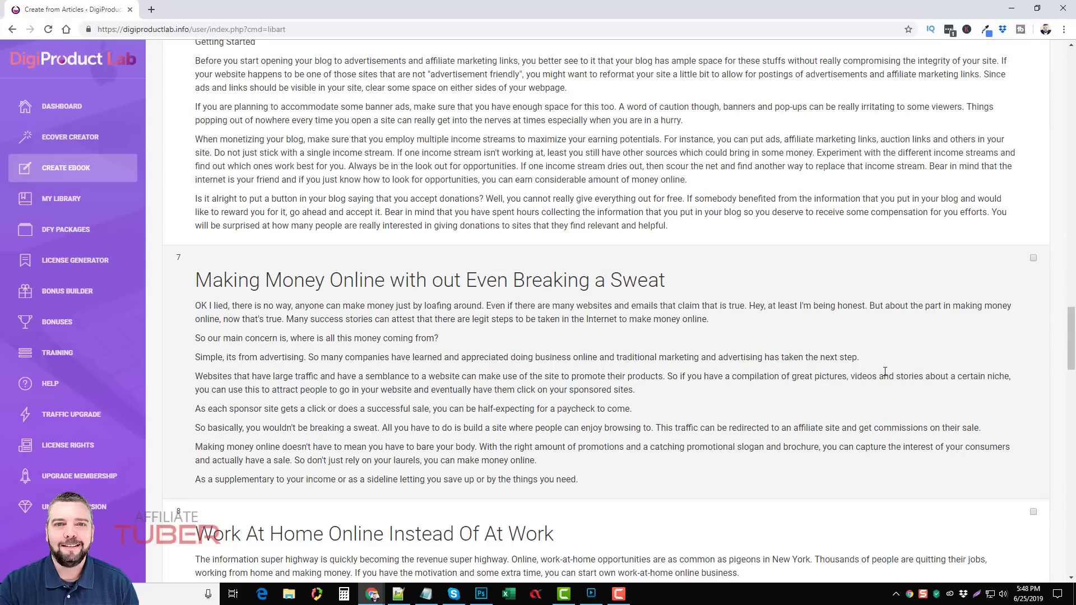
scroll(924, 374, "up", 18)
scroll(923, 374, "up", 15)
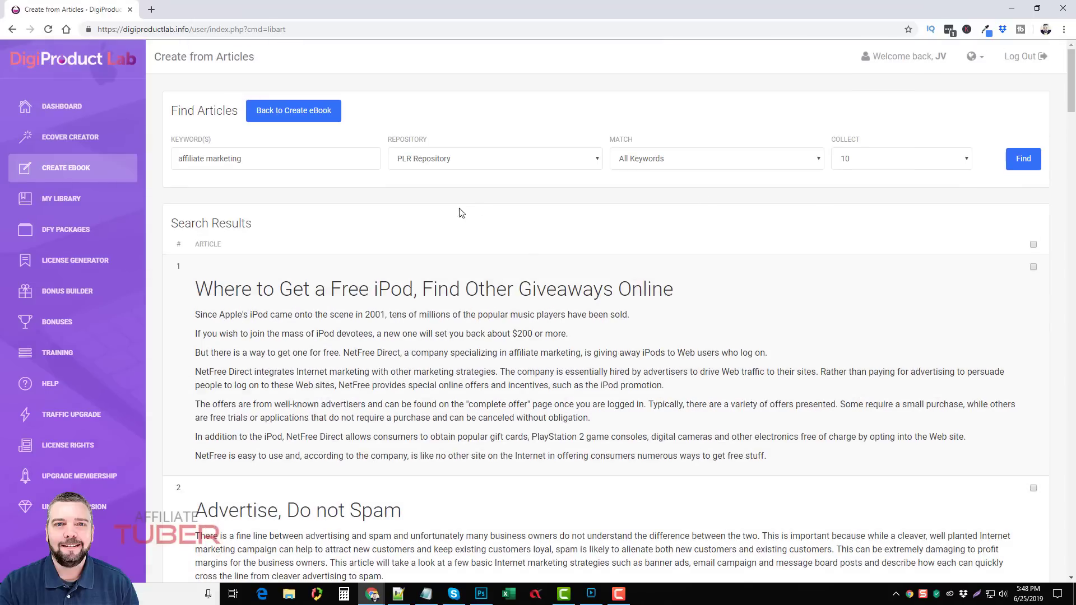
scroll(705, 440, "down", 20)
scroll(724, 436, "down", 20)
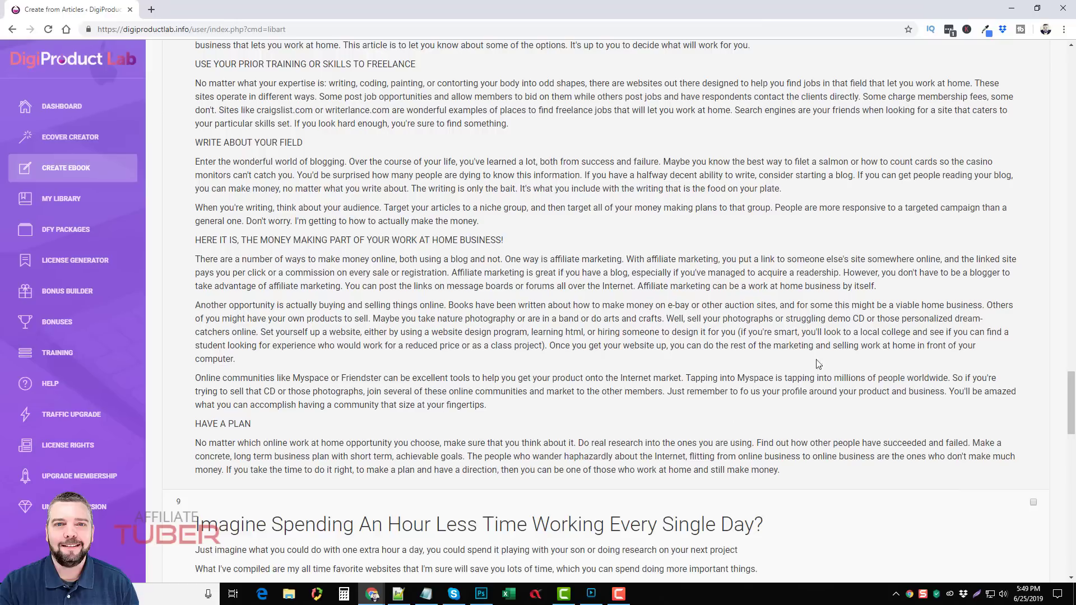
scroll(796, 408, "down", 7)
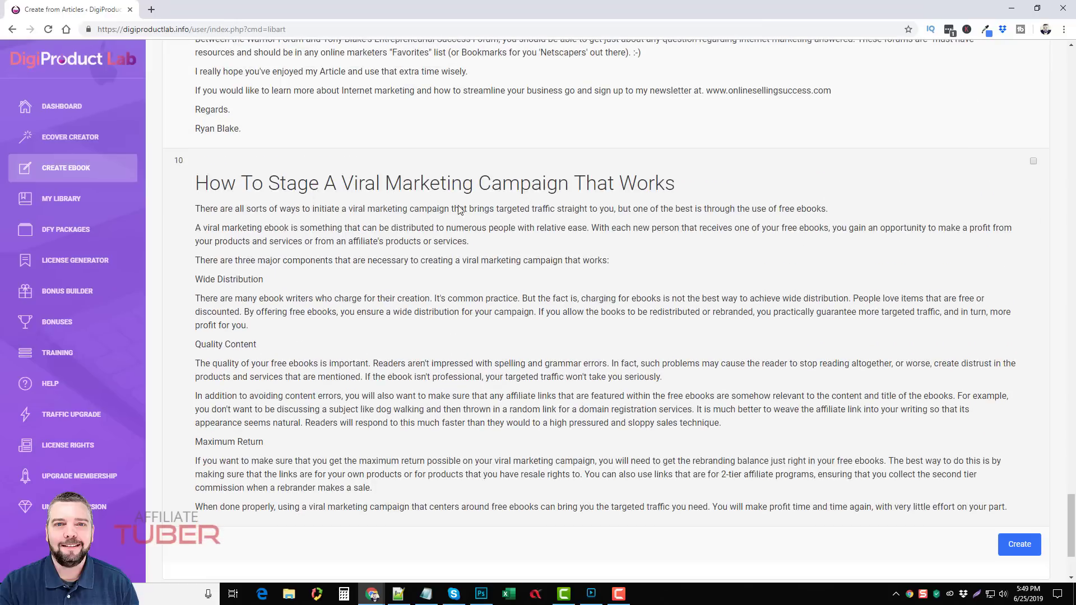
scroll(929, 238, "down", 1)
left_click(1034, 106)
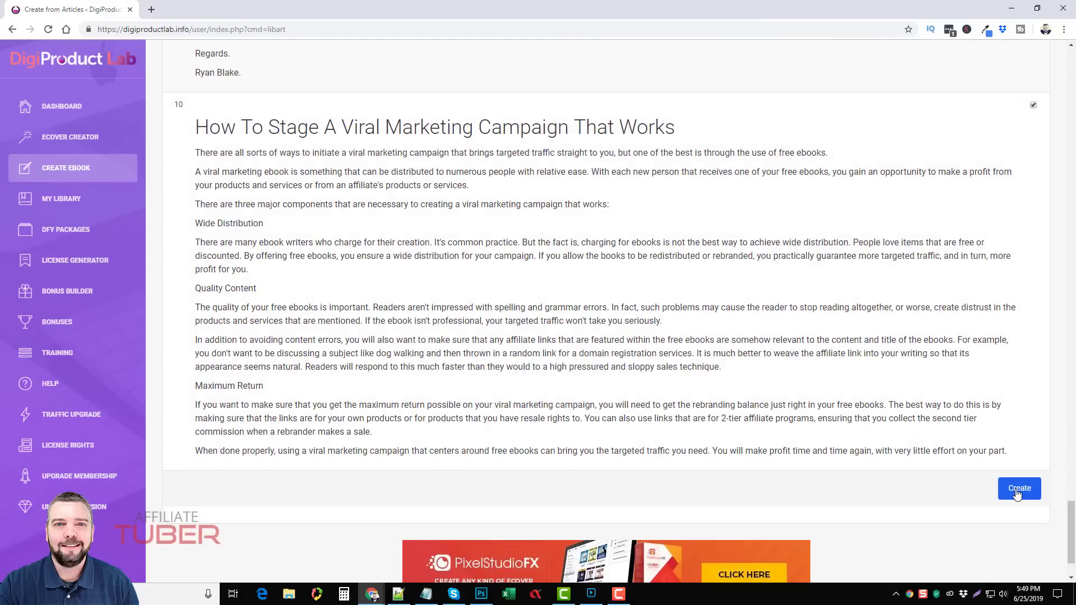
left_click(1020, 489)
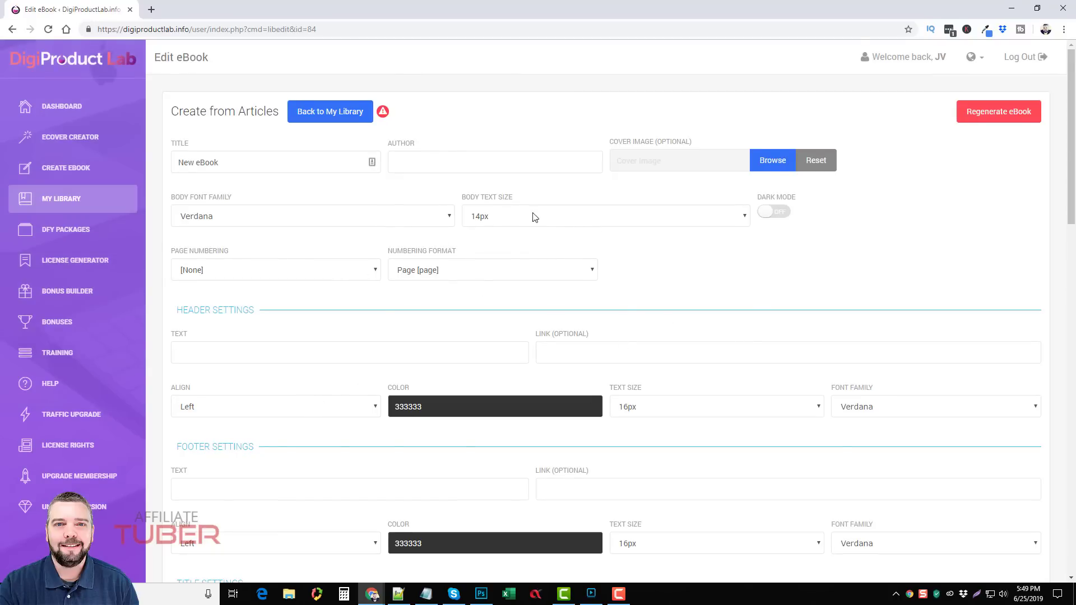
left_click(240, 164)
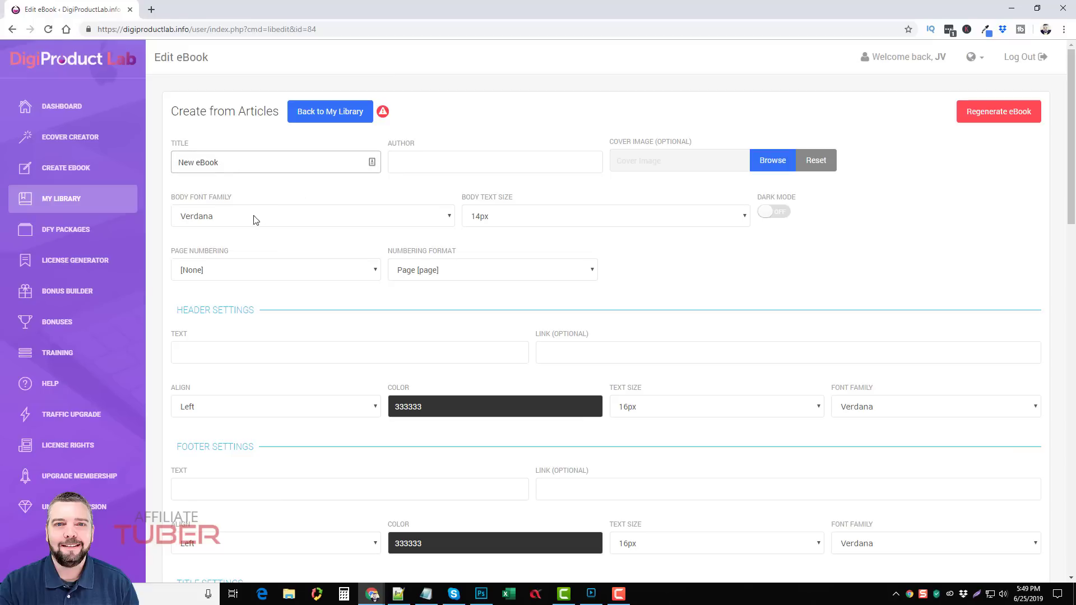
scroll(269, 259, "down", 2)
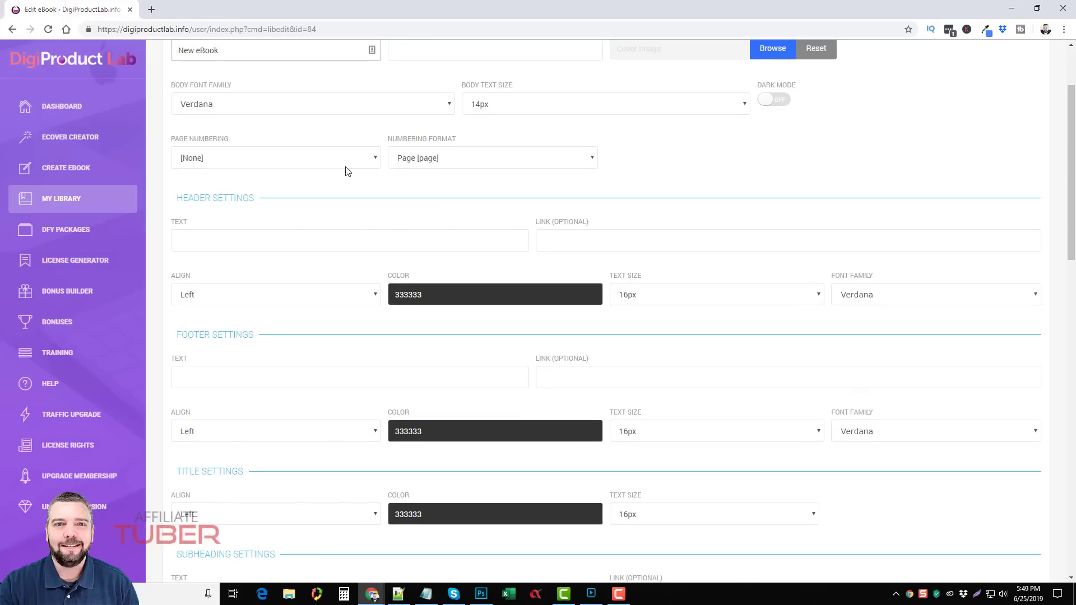
scroll(322, 243, "down", 1)
scroll(265, 298, "down", 2)
scroll(255, 298, "down", 3)
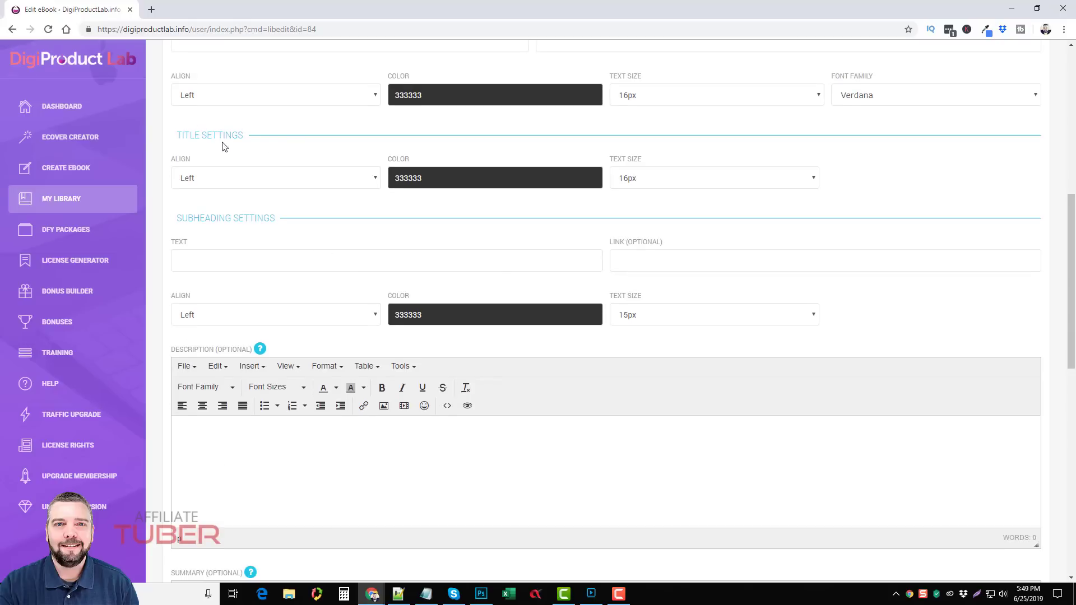
scroll(327, 281, "down", 9)
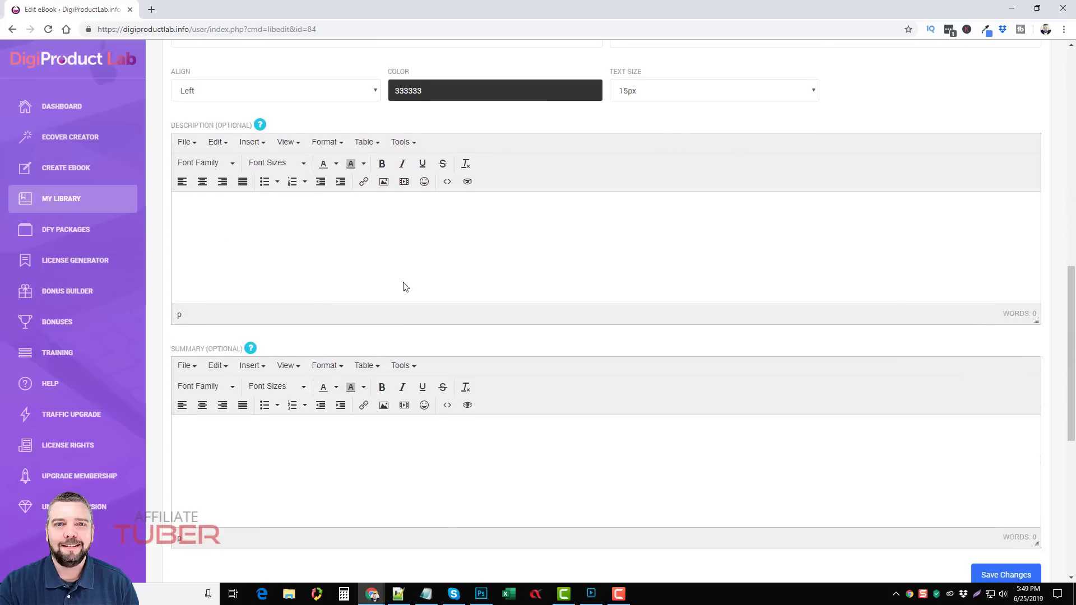
scroll(488, 266, "down", 3)
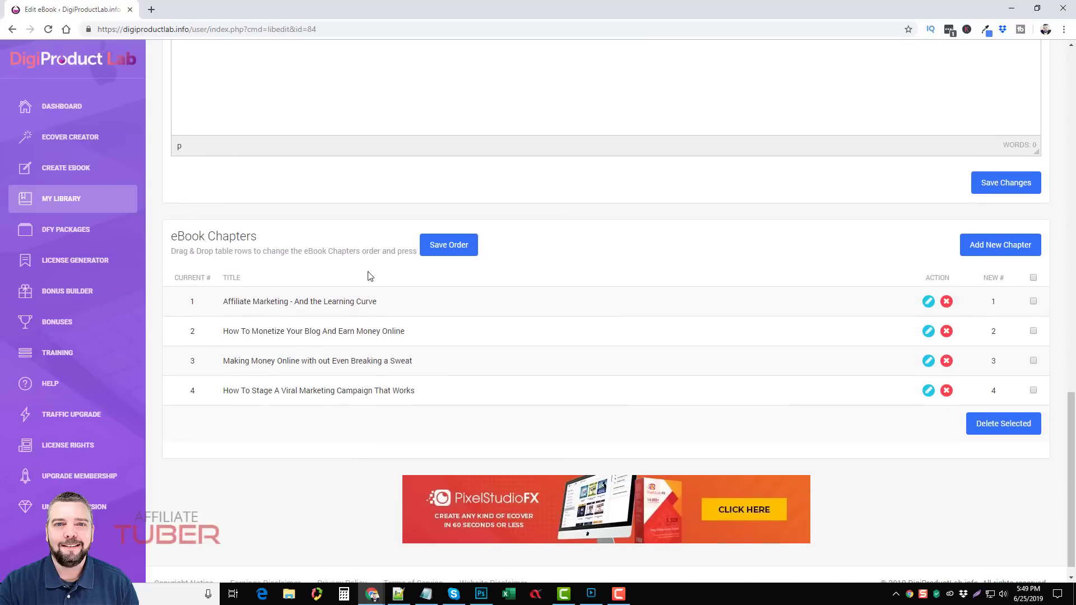
scroll(661, 258, "down", 1)
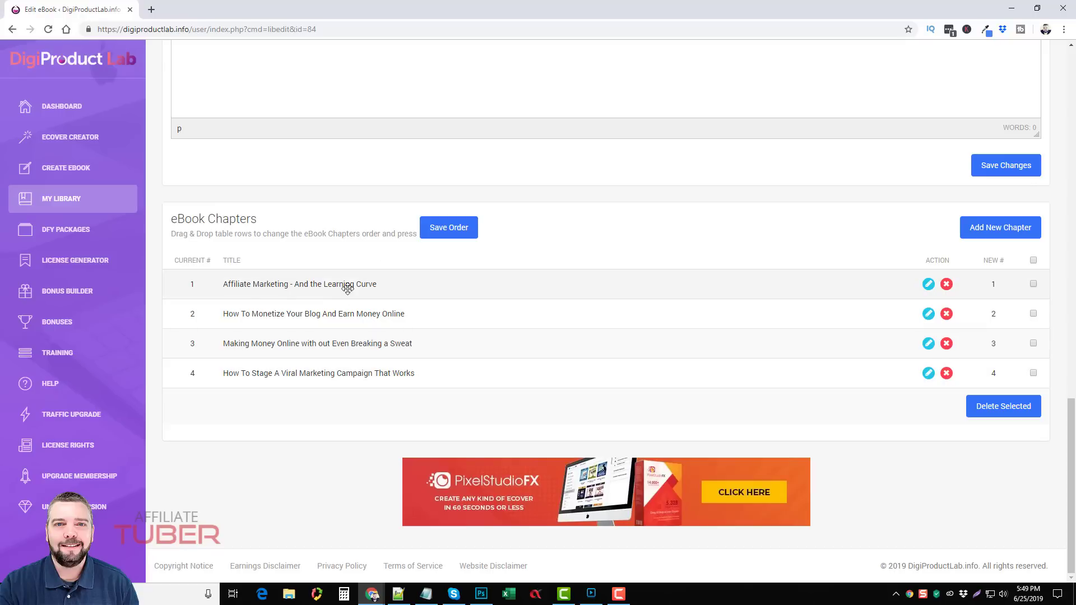
mouse_move(360, 284)
left_mouse_down()
mouse_move(361, 362)
mouse_move(361, 289)
left_mouse_up()
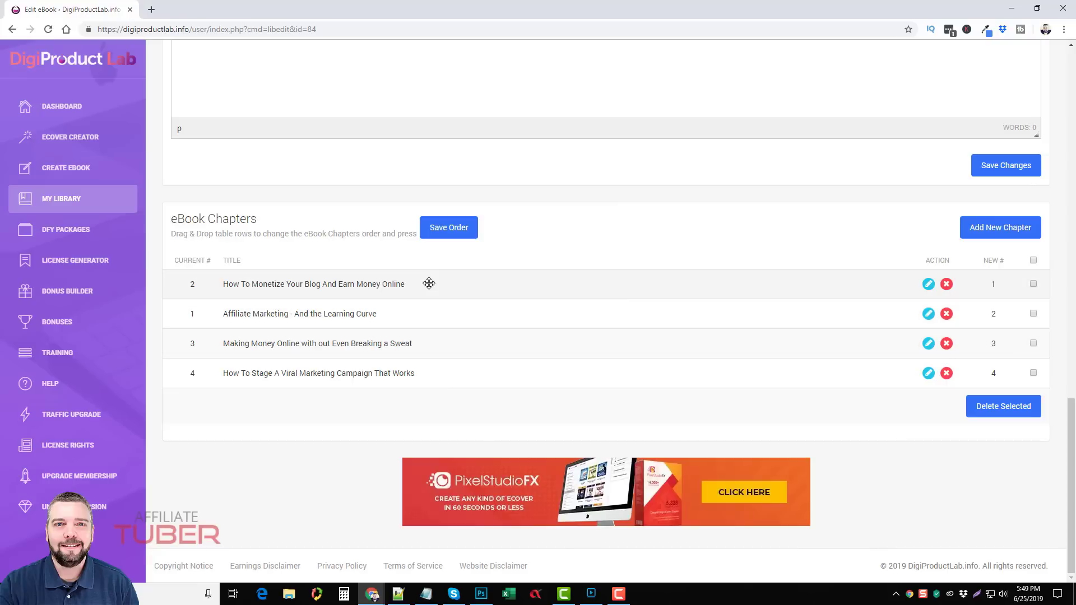
left_click(451, 234)
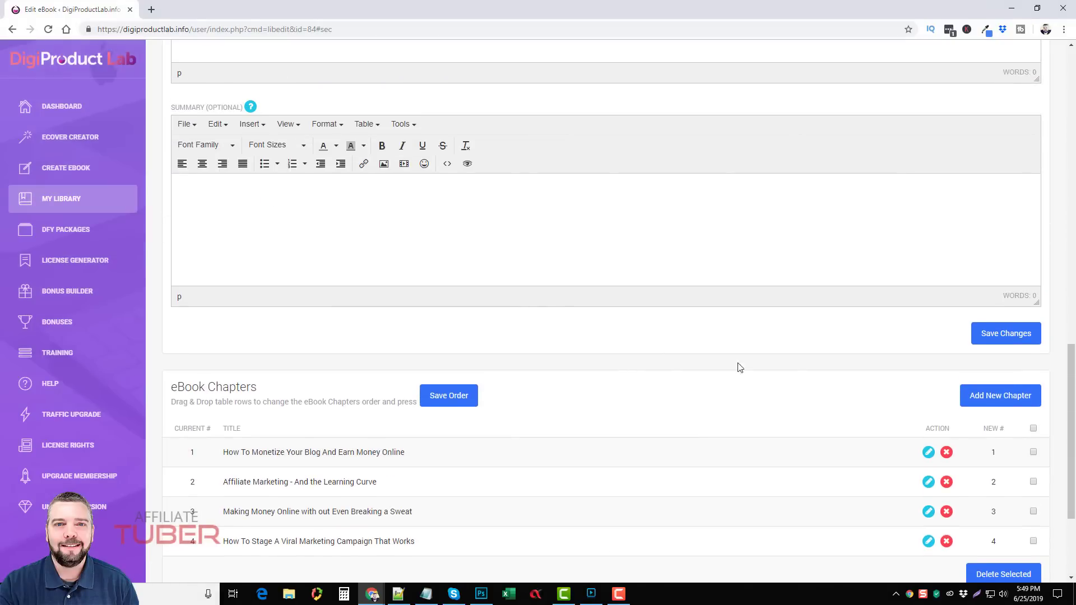
scroll(650, 342, "up", 3)
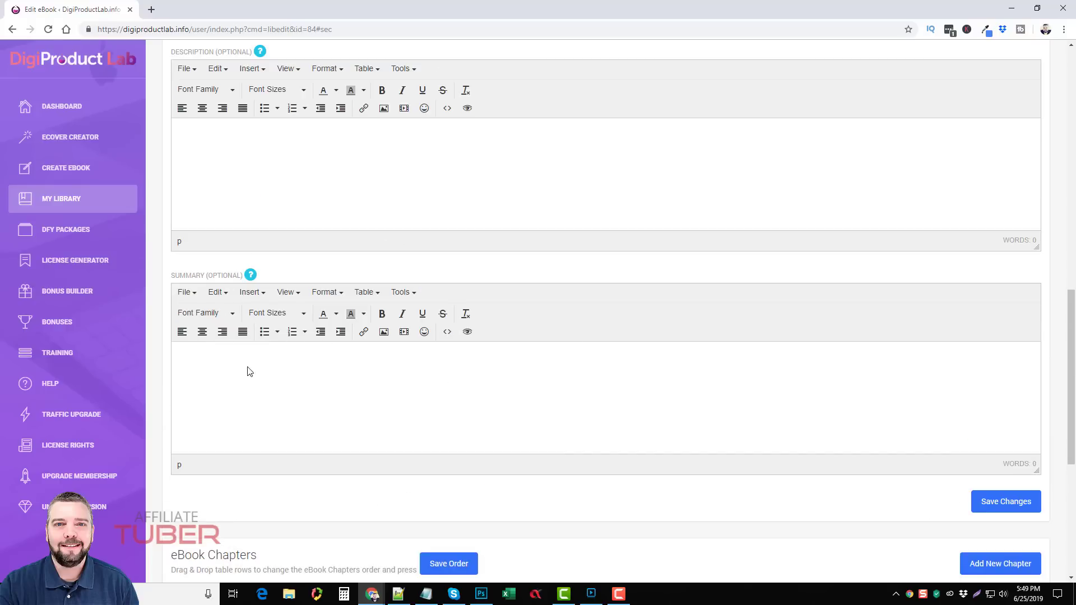
scroll(263, 359, "up", 3)
scroll(258, 360, "up", 12)
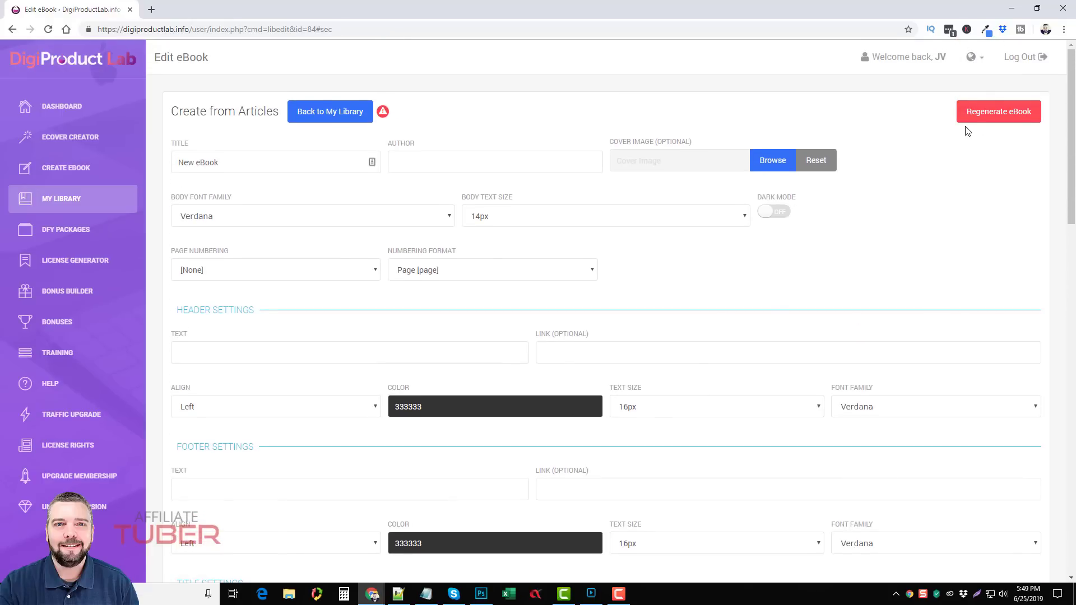
- Regenerate the eBook from its chapters
left_click(987, 111)
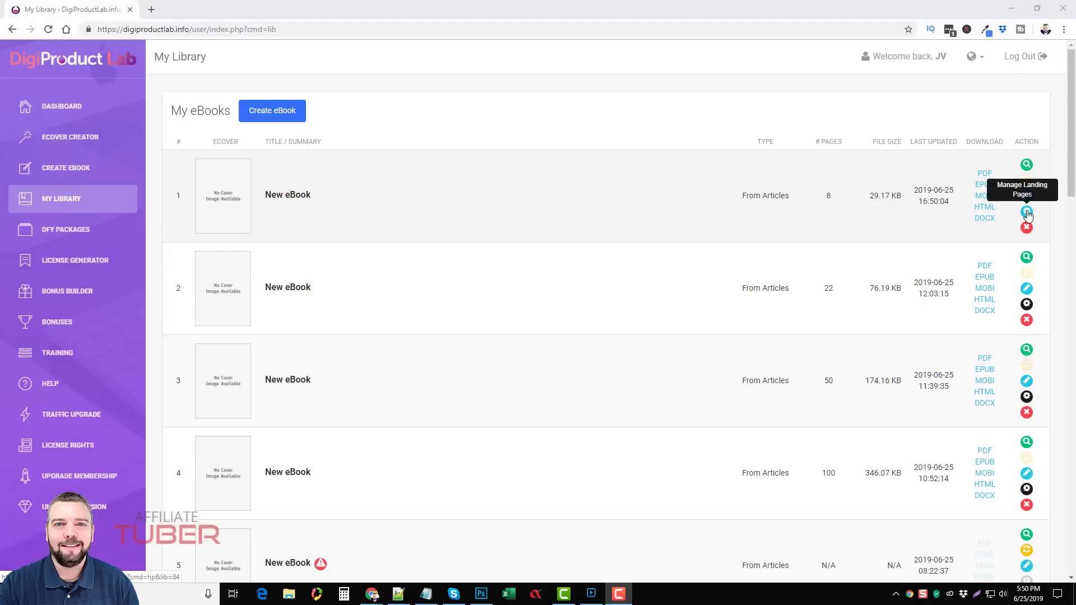
- Start a new landing page for the newest eBook with PDF download and License File [None]
left_click(1027, 215)
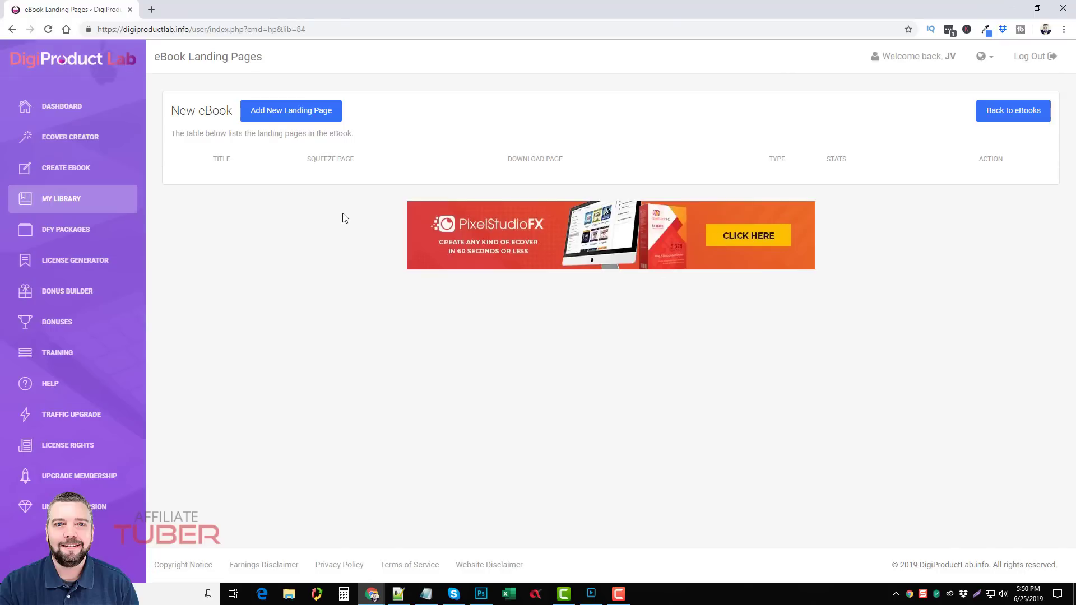
left_click(298, 110)
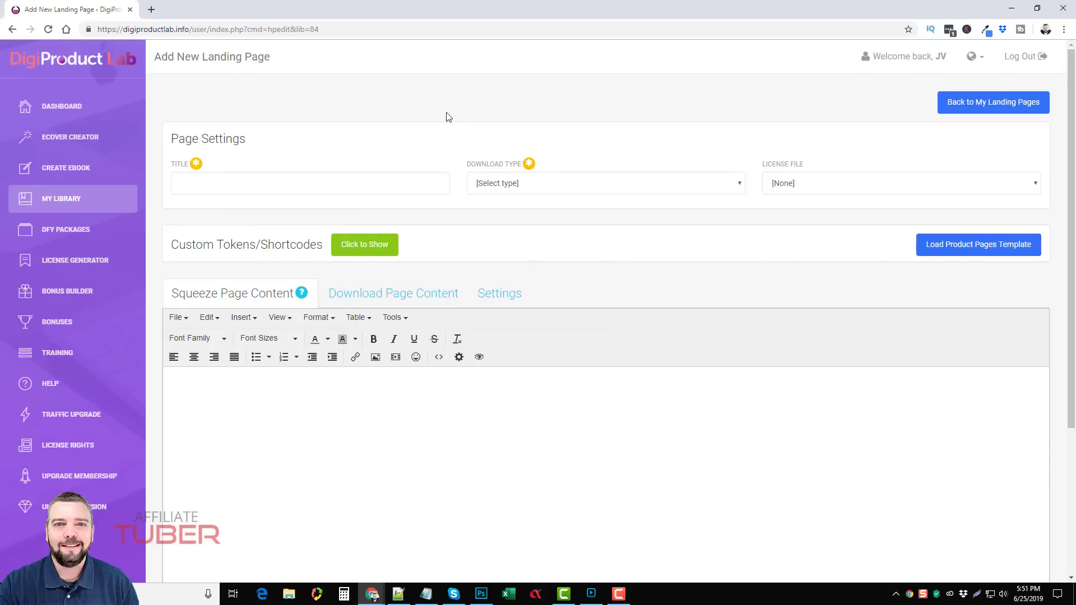
left_click(303, 183)
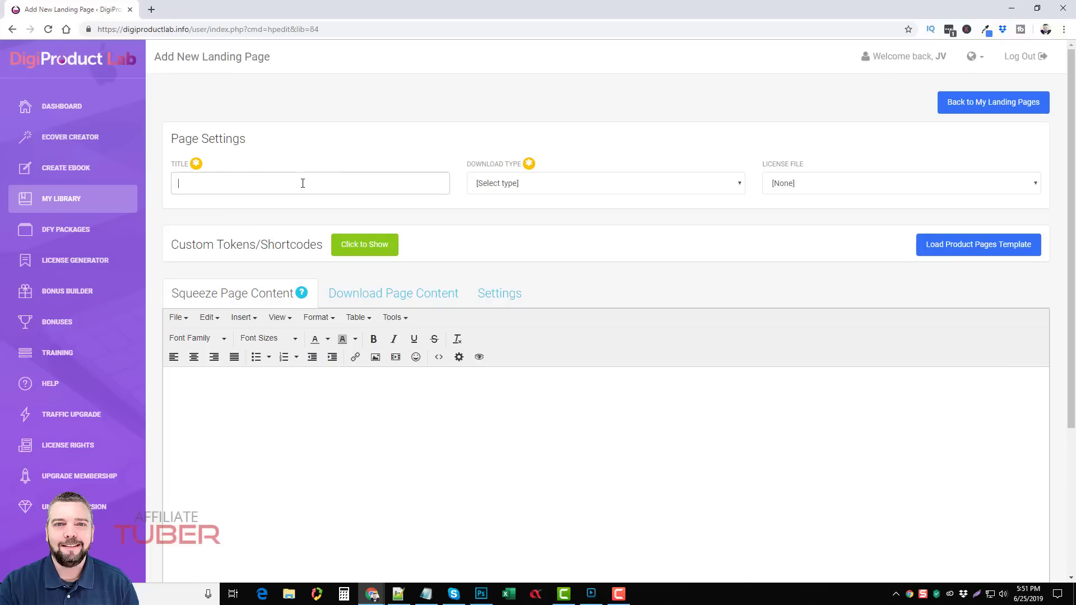
left_click(519, 185)
left_click(504, 208)
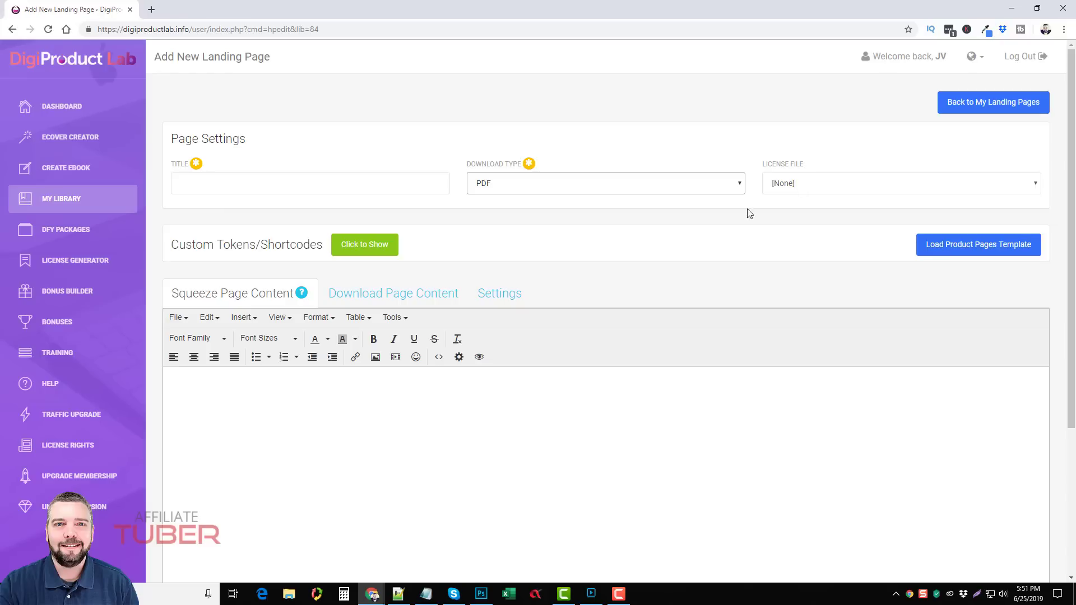
left_click(800, 186)
left_click(791, 187)
left_click(791, 186)
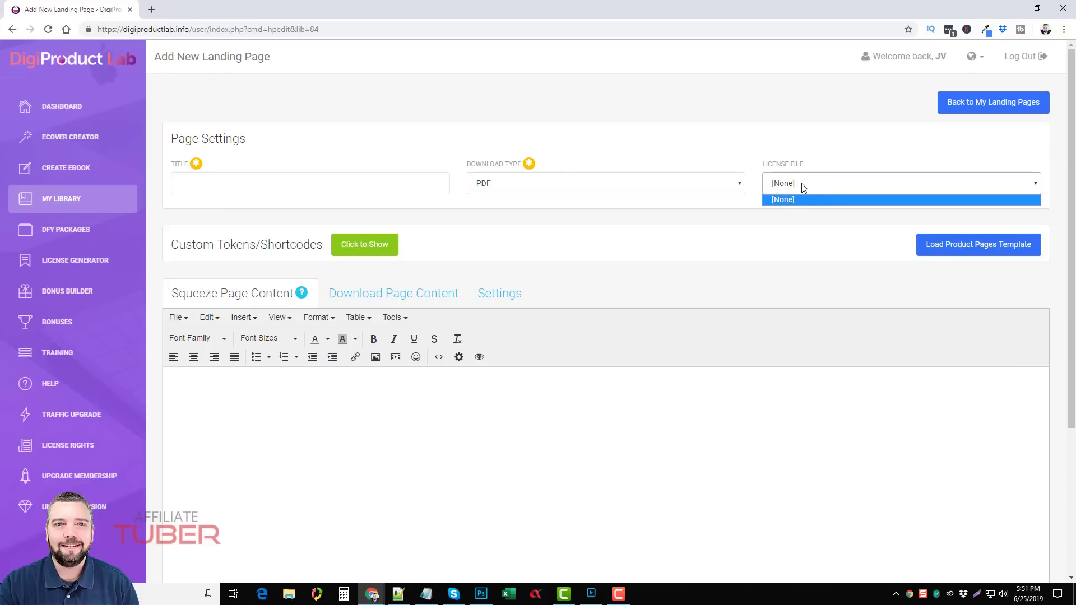
left_click(820, 185)
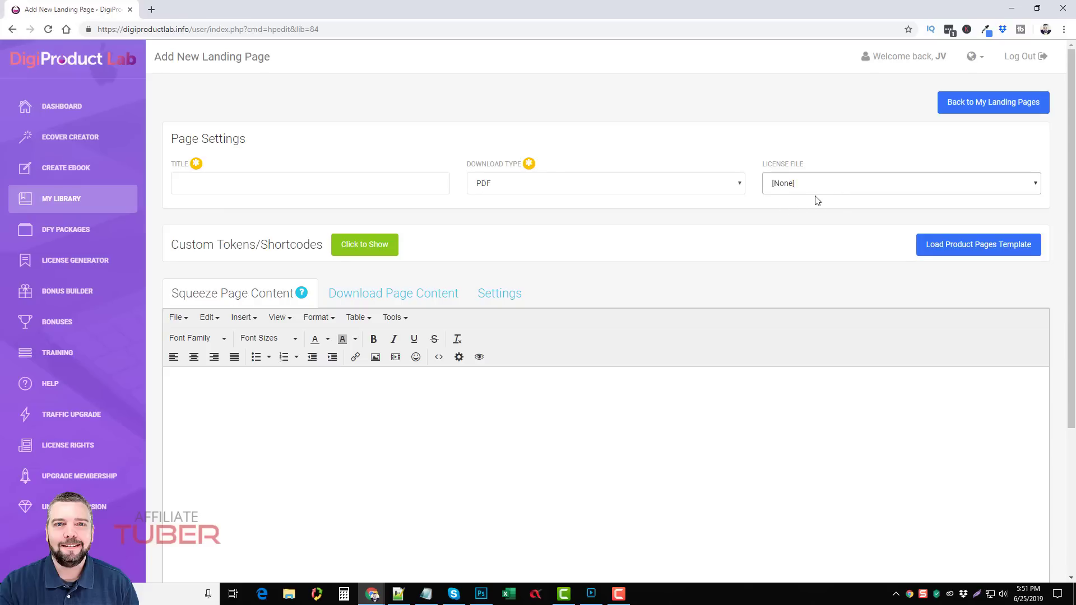
scroll(507, 276, "down", 2)
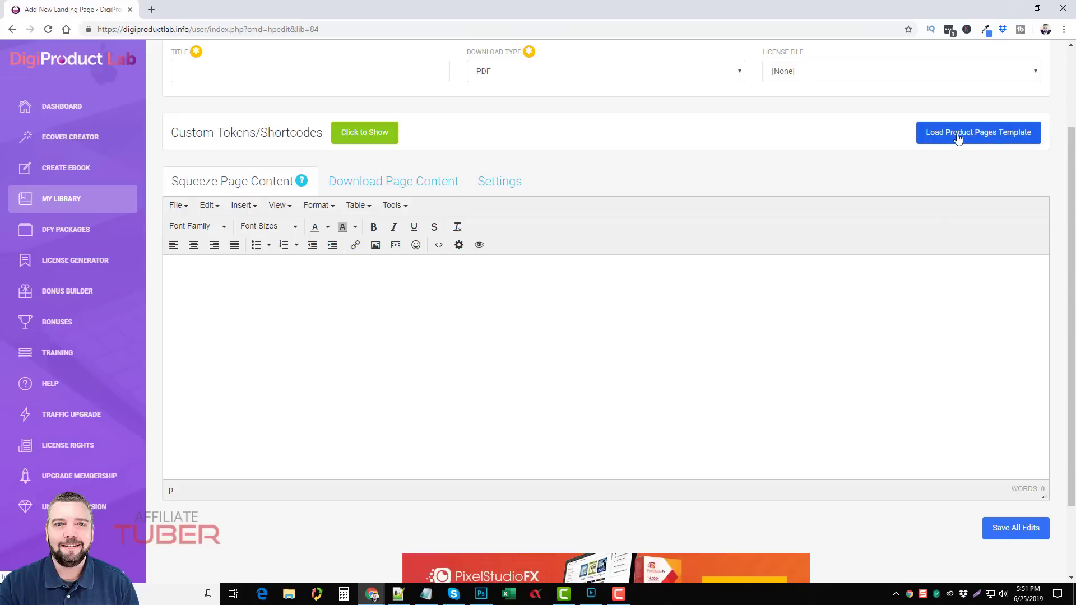
- Load the Mobile Style 8 Blue template, headlined 'It's A Shame For You Not To Make Good Money'
left_click(999, 141)
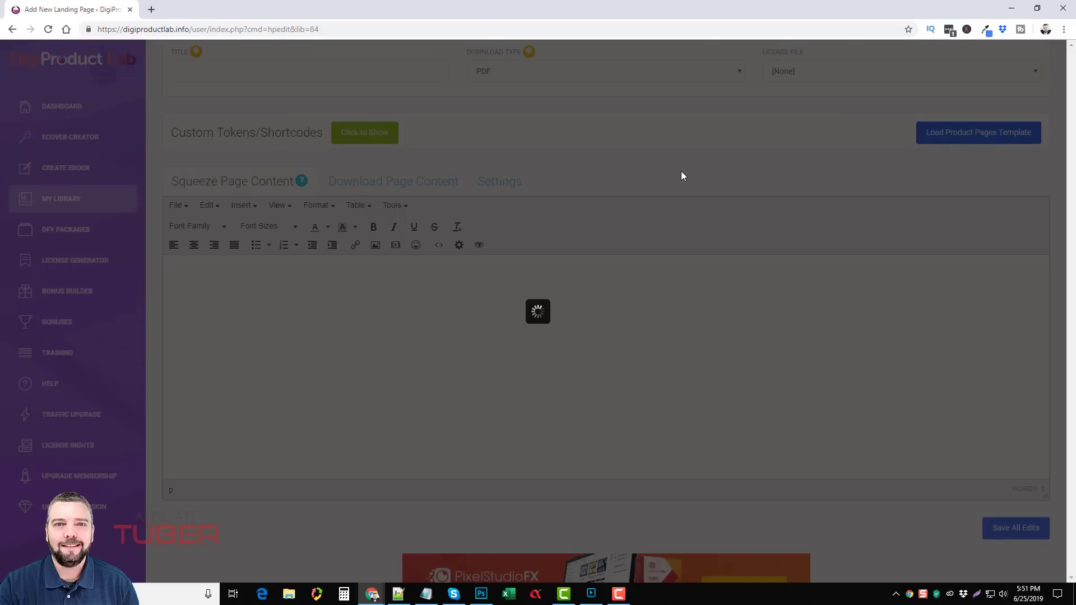
scroll(527, 310, "down", 12)
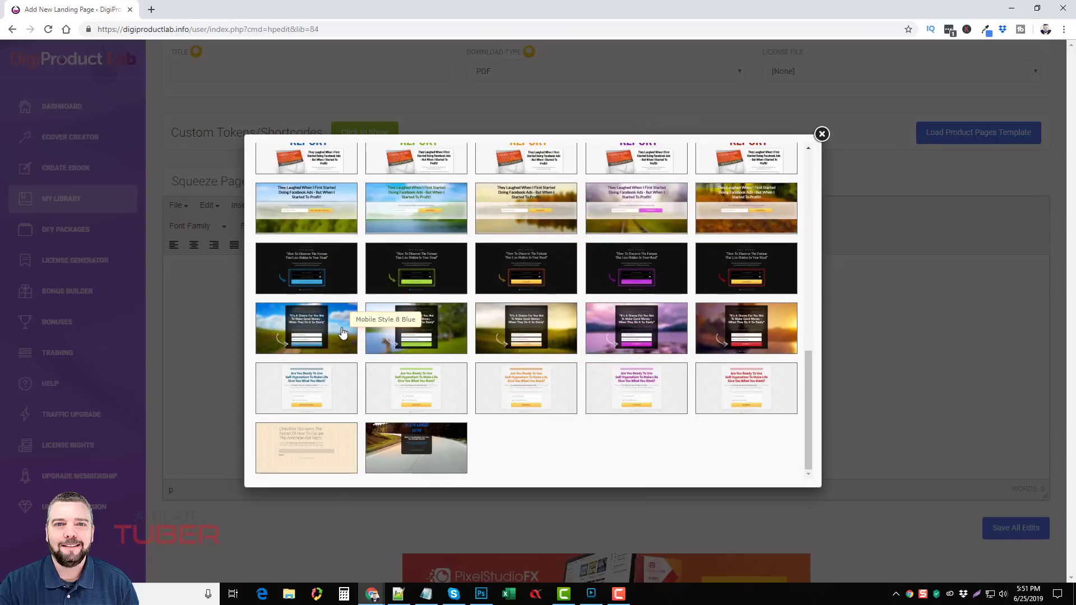
left_click(344, 333)
scroll(835, 324, "down", 2)
scroll(834, 355, "up", 3)
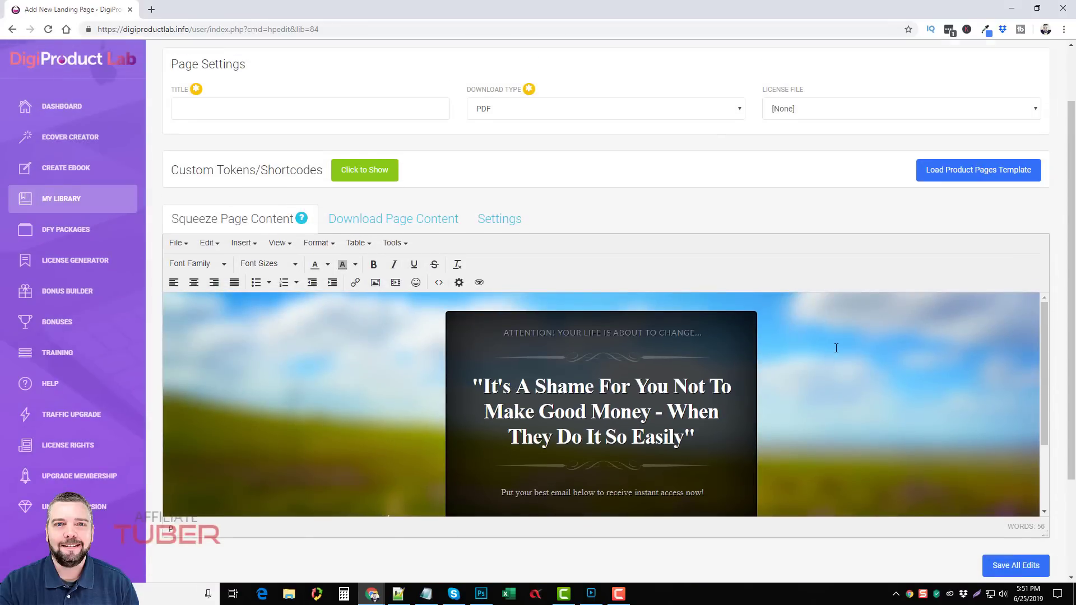
left_click_drag(658, 353, 591, 374)
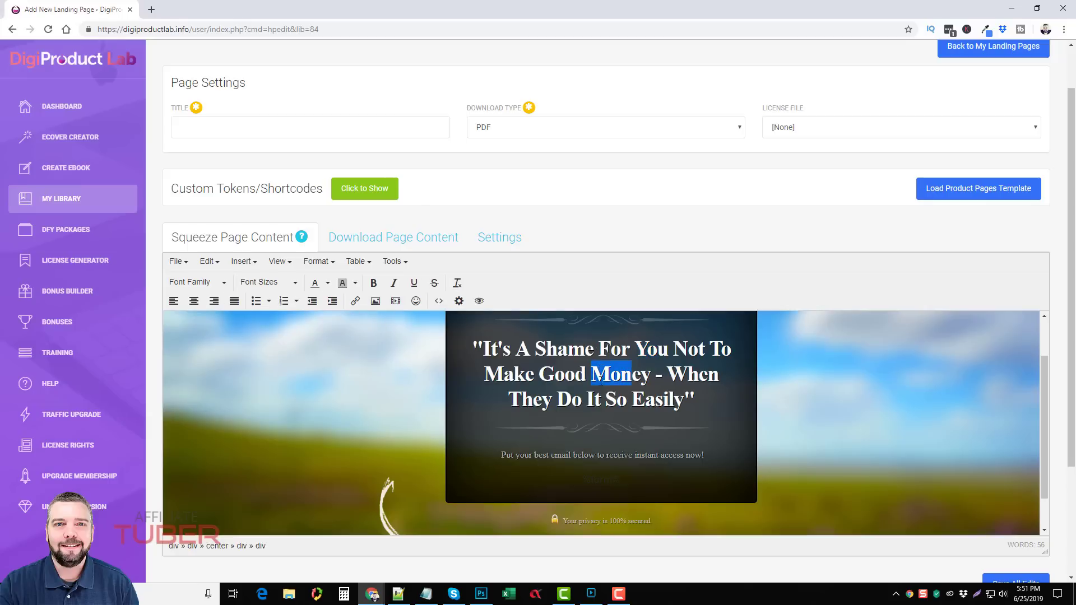
scroll(694, 470, "down", 1)
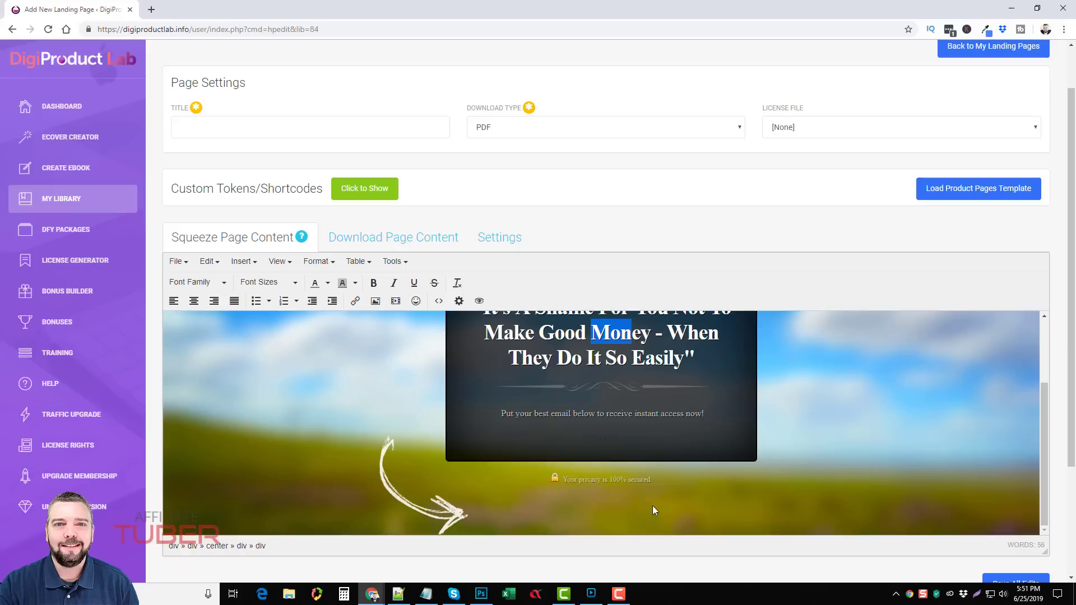
- Open the landing page Settings and review the squeeze page content
left_click(507, 242)
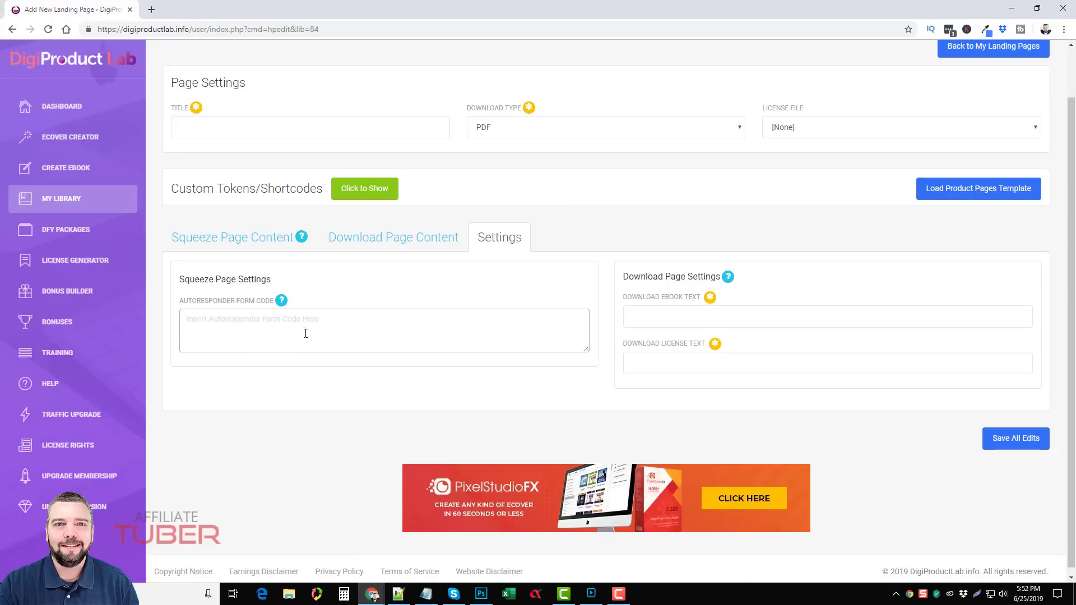
left_click(265, 240)
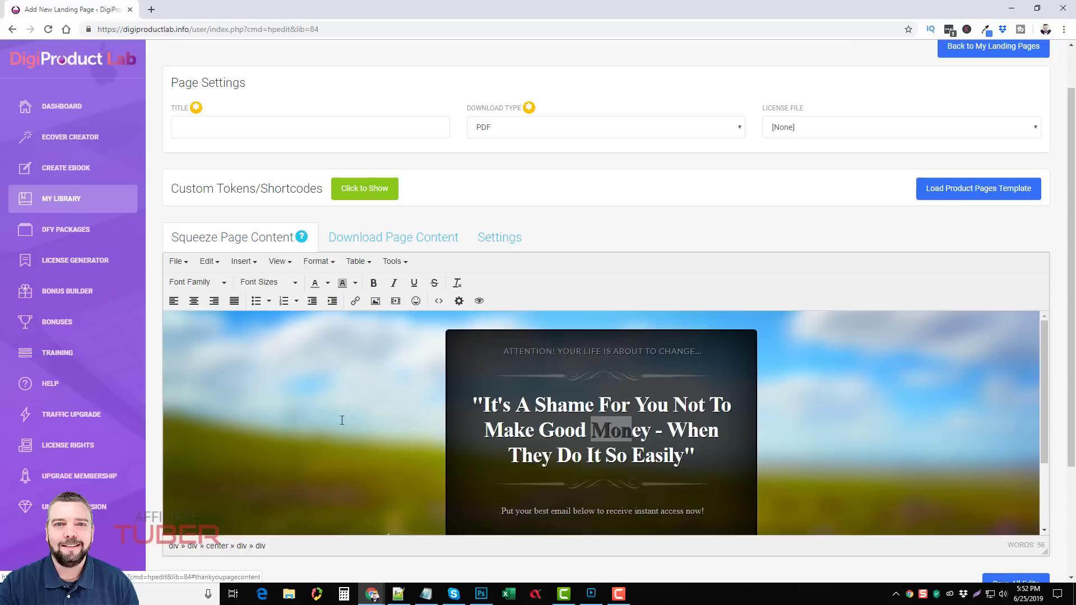
scroll(655, 440, "down", 2)
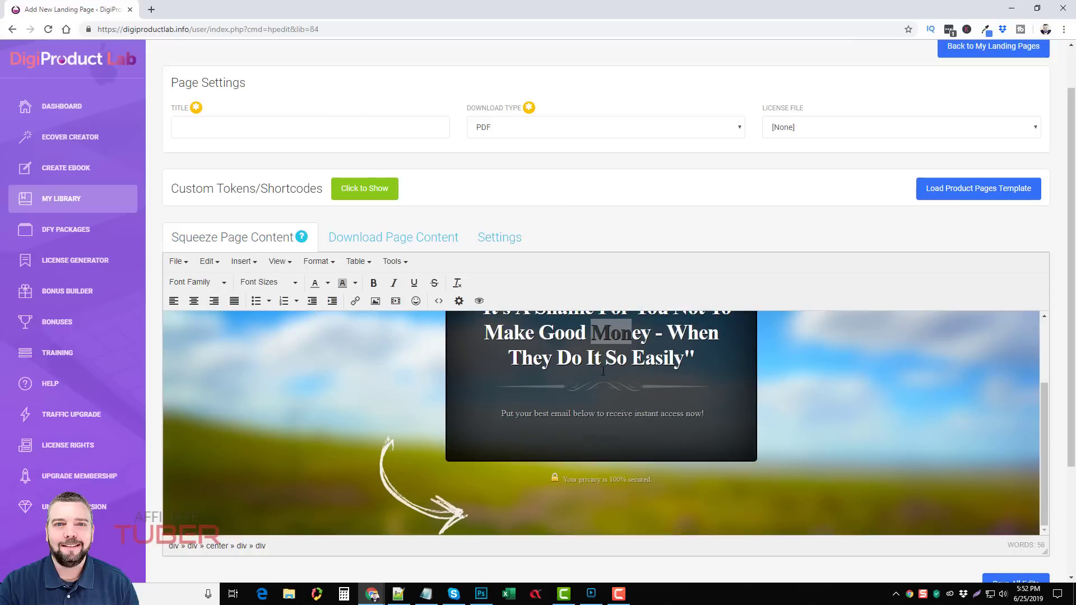
scroll(637, 471, "down", 3)
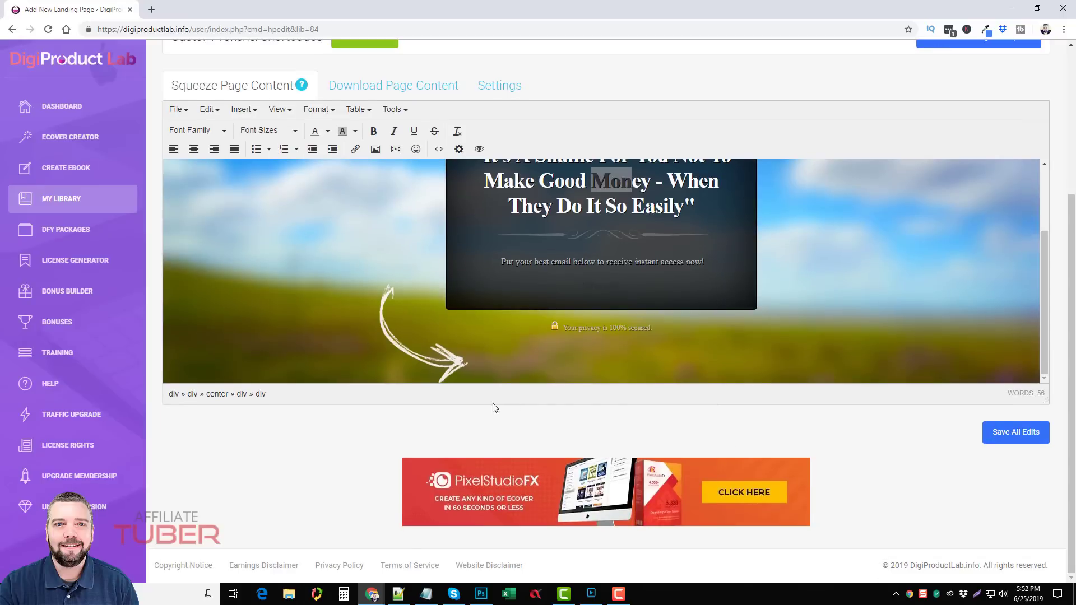
scroll(351, 447, "up", 1)
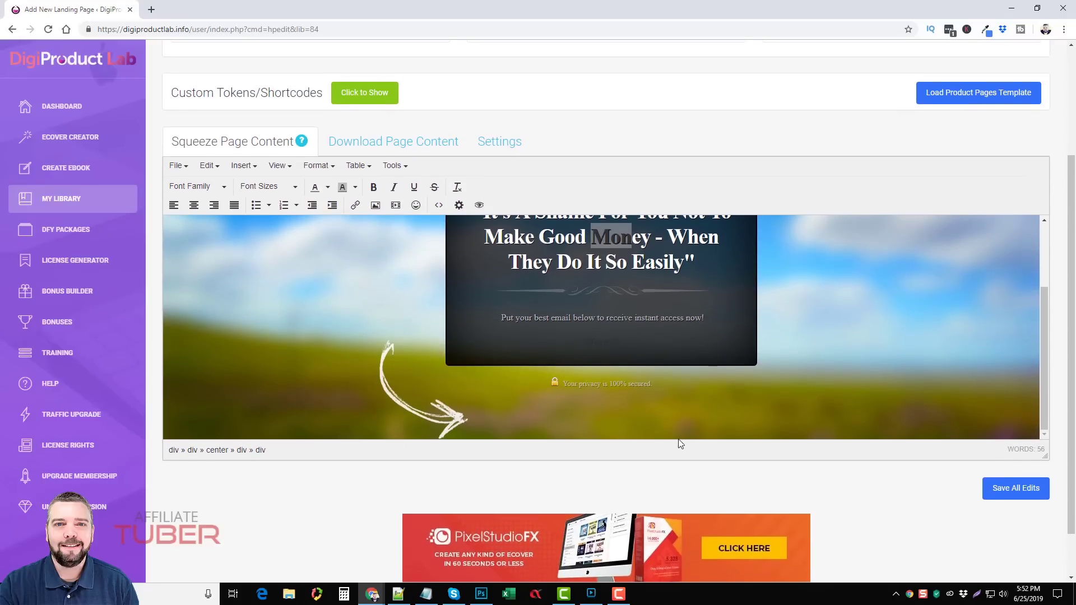
scroll(393, 431, "up", 3)
scroll(644, 297, "up", 3)
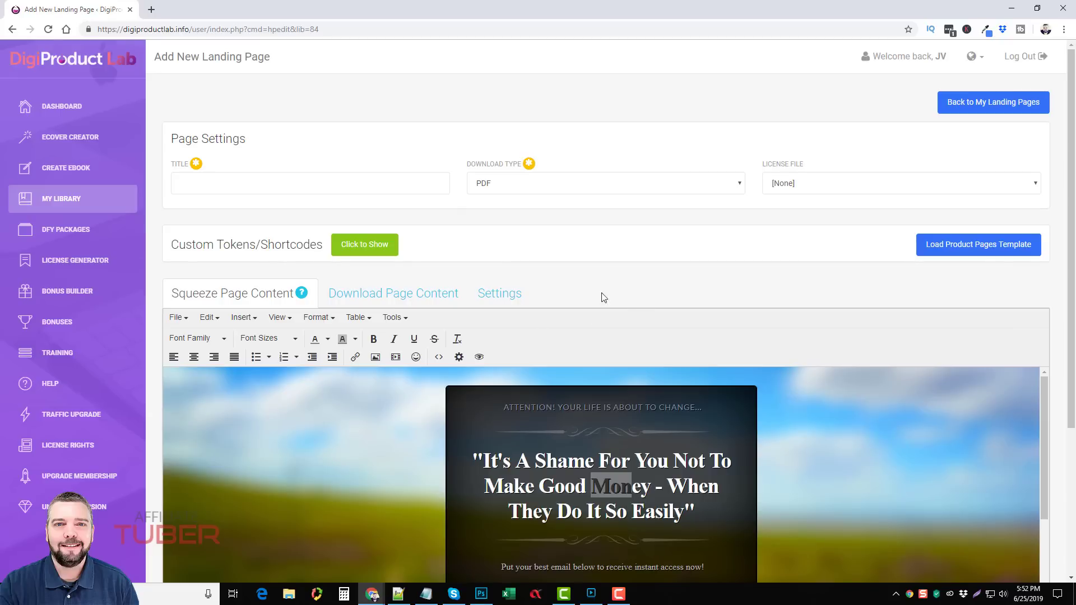
- Compare squeeze and download page content, ending on the THANK YOU! download page
left_click(381, 297)
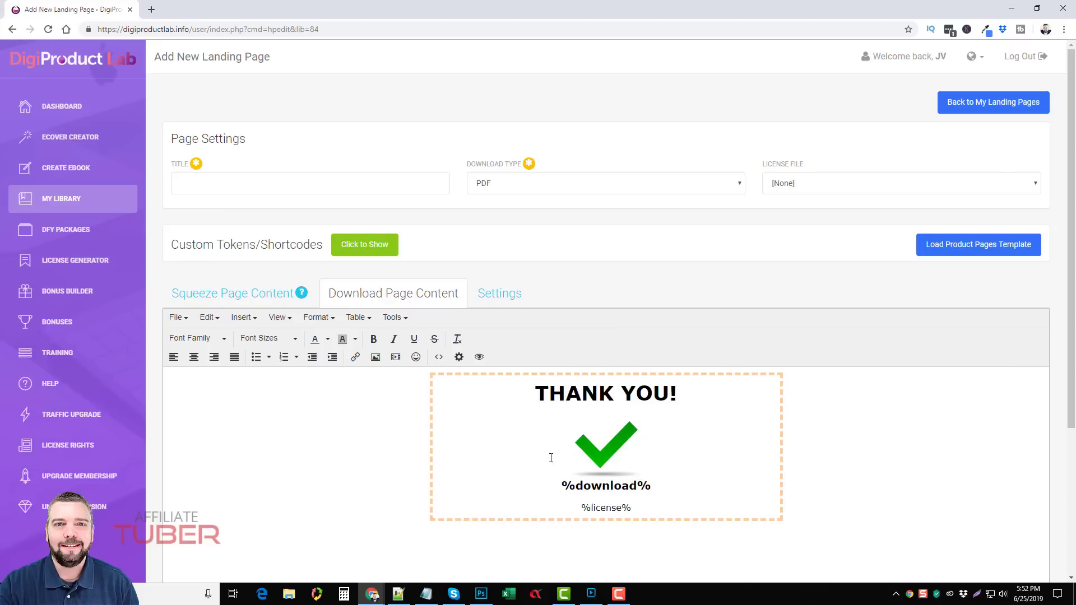
left_click(260, 296)
scroll(505, 476, "down", 1)
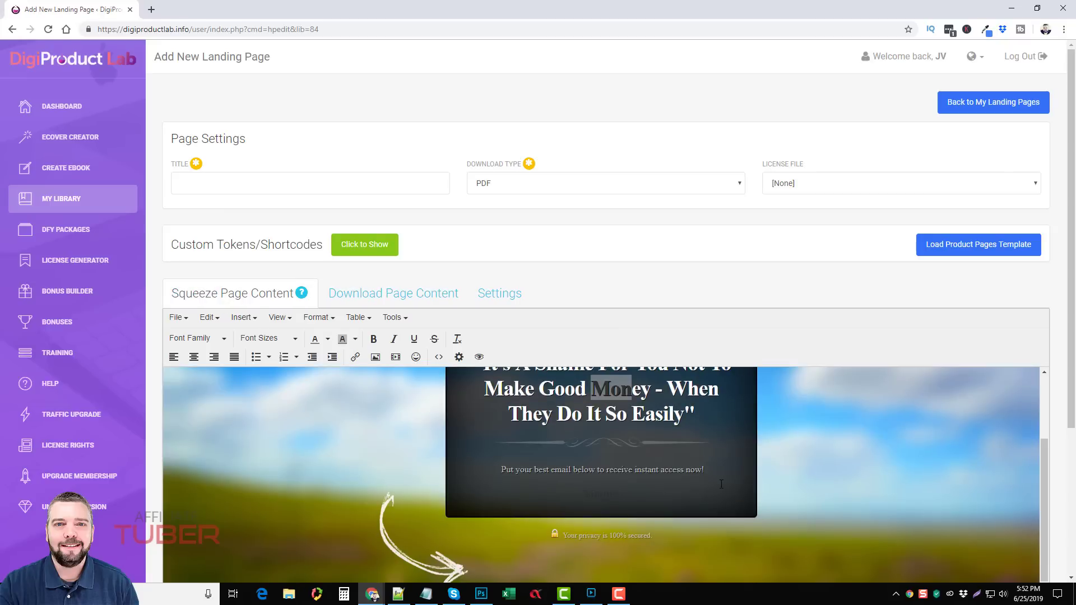
left_click(374, 296)
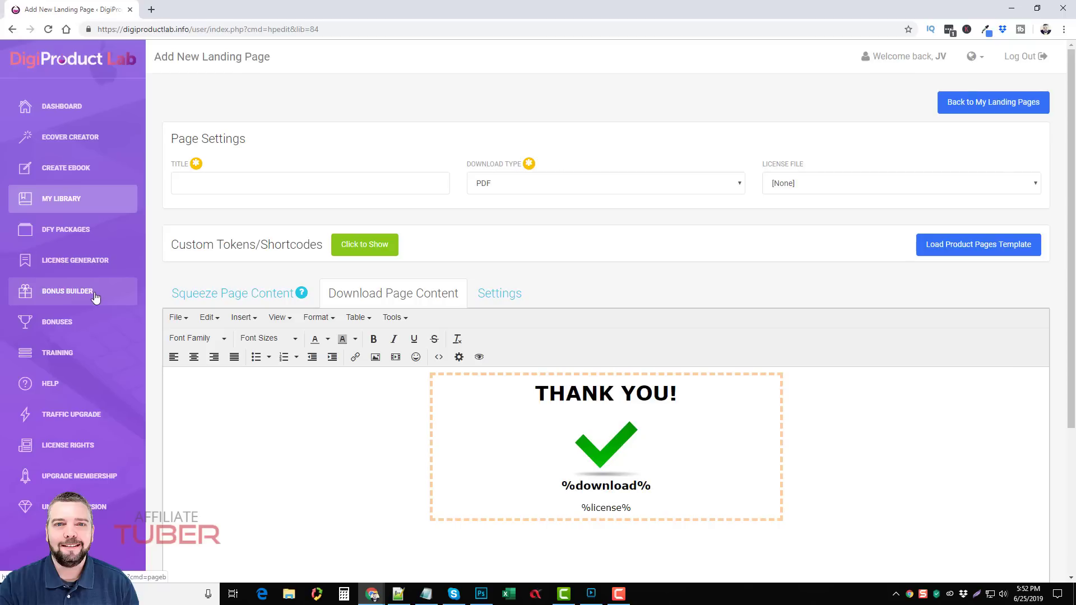
- Browse the Training video tutorials such as HowToCreateYourBooks, then return to the Dashboard overview
left_click(56, 353)
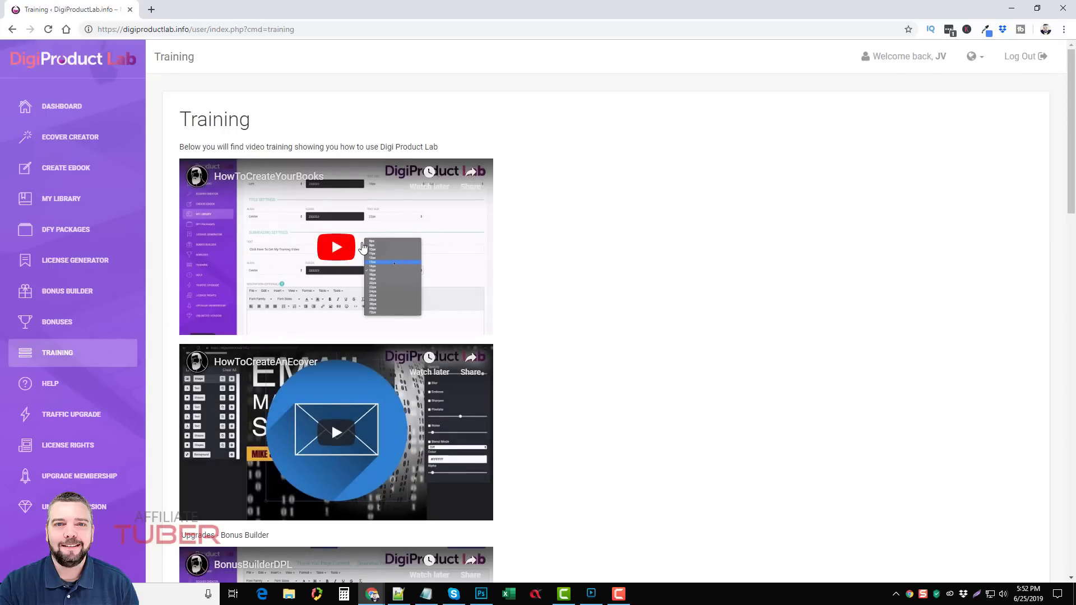
scroll(340, 272, "down", 3)
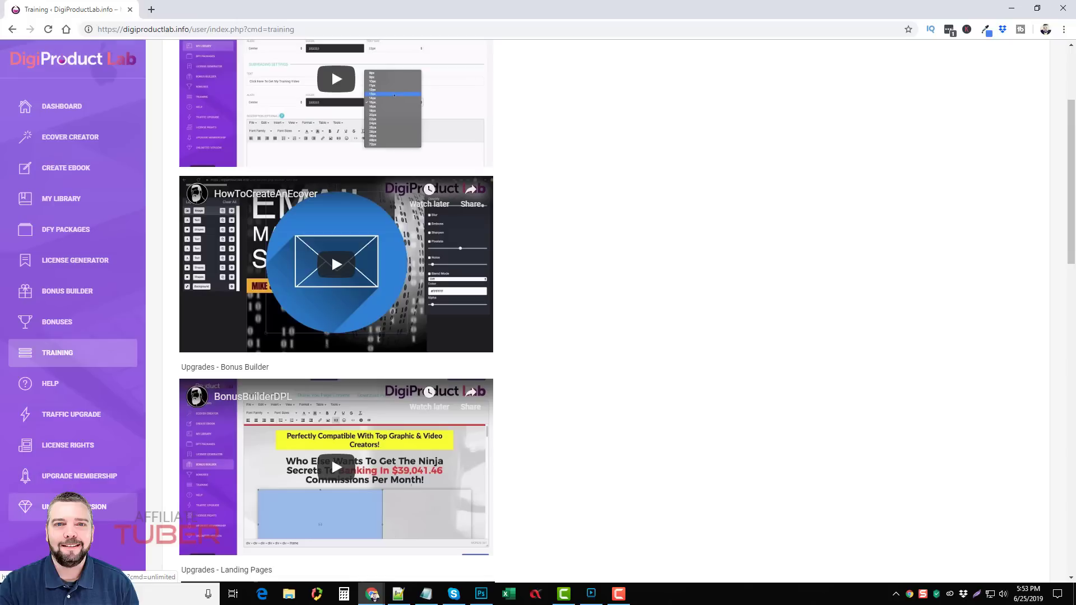
scroll(493, 317, "up", 3)
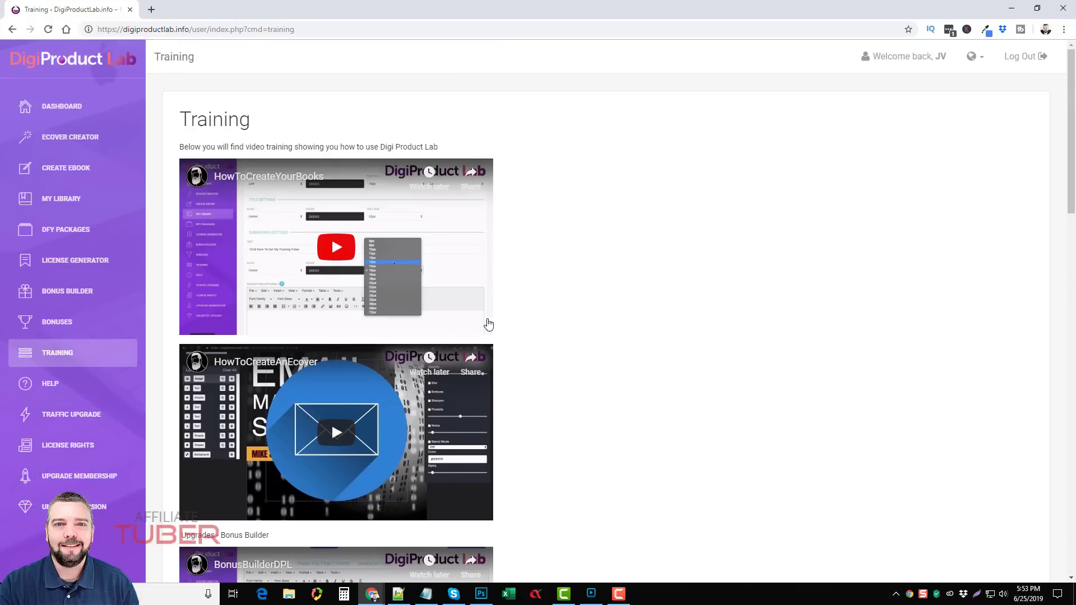
left_click(50, 108)
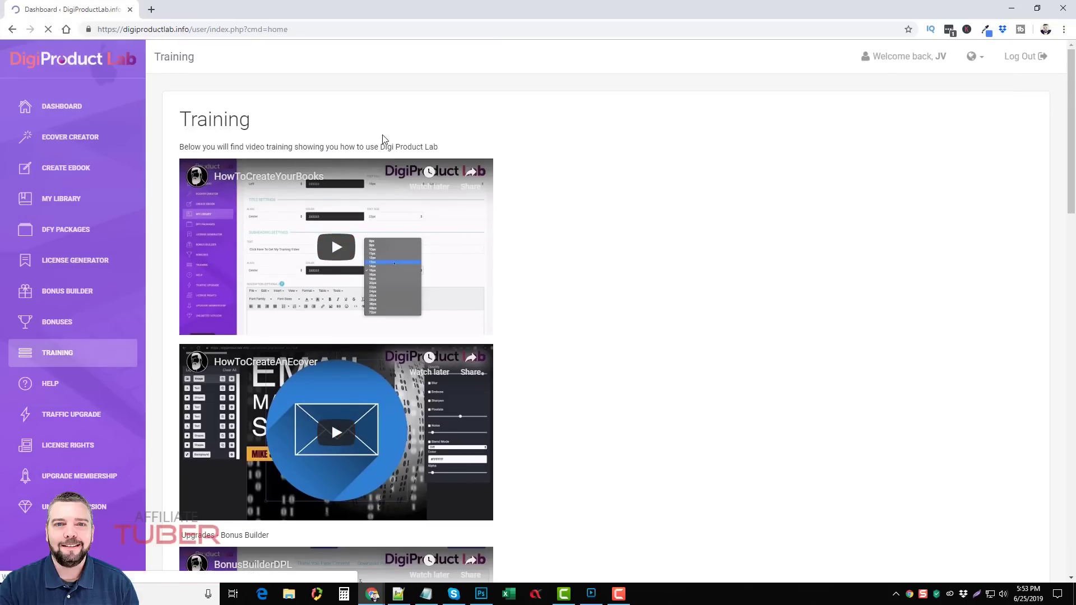